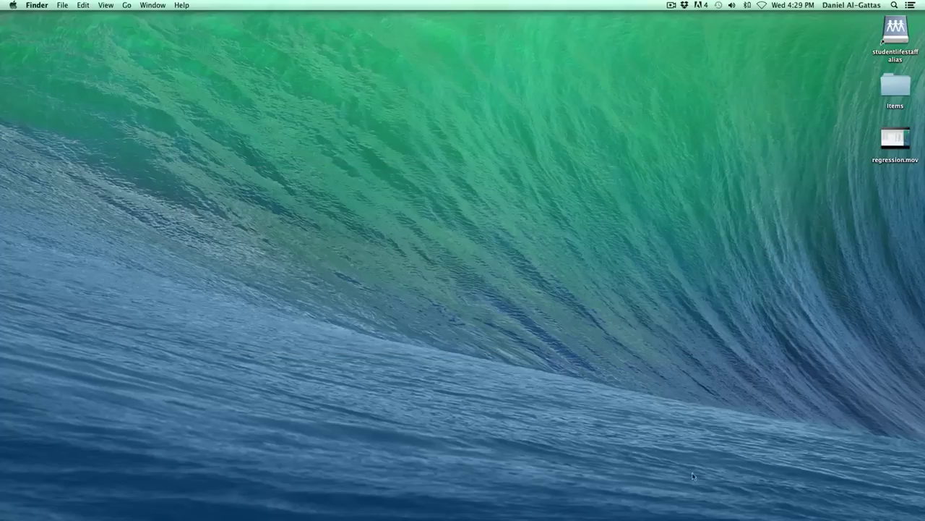
Open the Word practice document Excel+Basics+t+Tests_PracticeSetE1-2.doc from the Dock
mouse_move(649, 516)
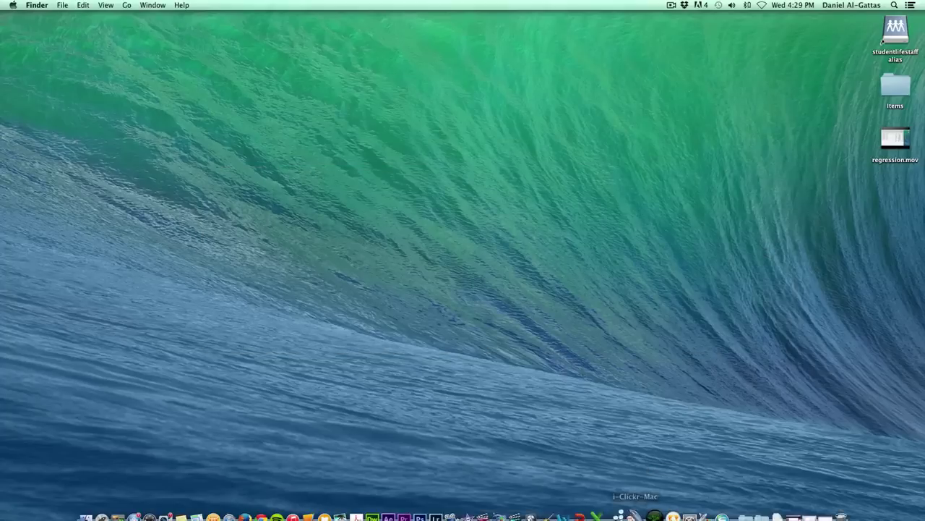
left_click(571, 509)
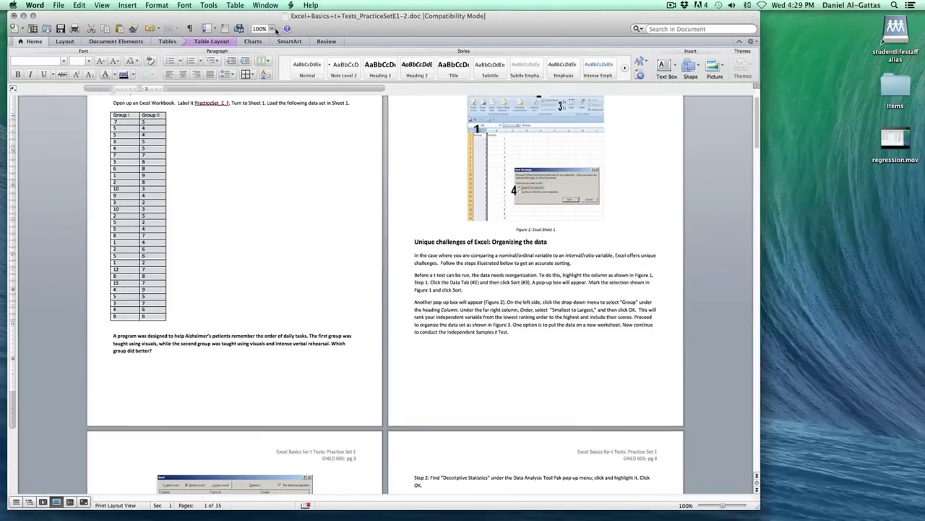
Zoom the Word document to 150%, review the Group I/II data table, and launch a blank Excel workbook
left_click(272, 28)
left_click(268, 56)
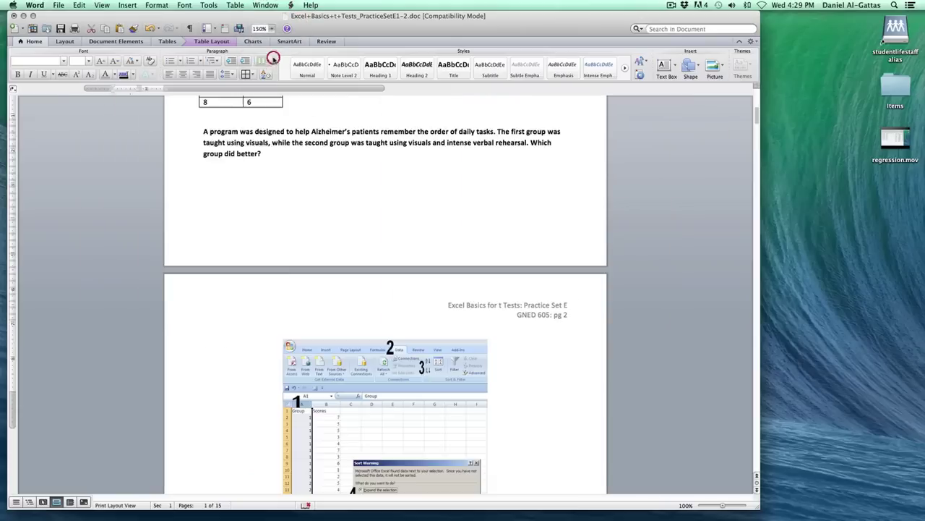
scroll(352, 210, "up", 10)
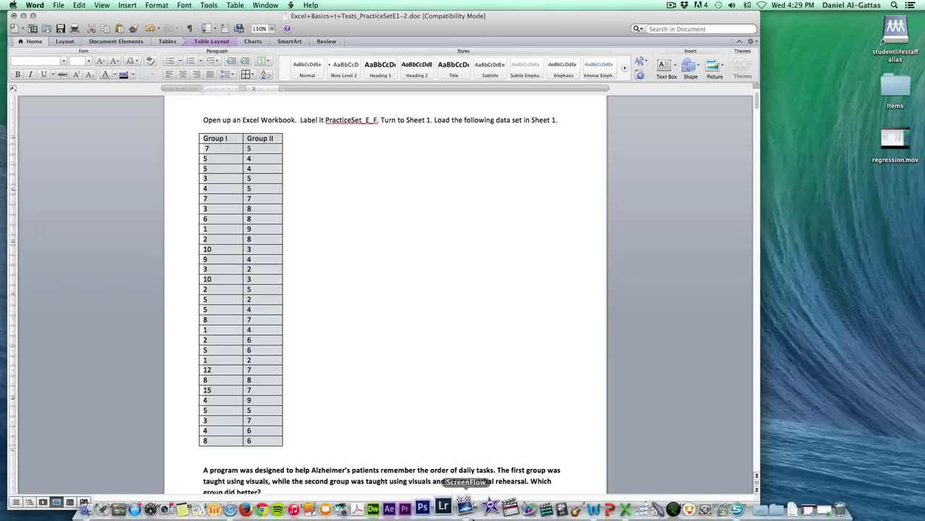
left_click(612, 509)
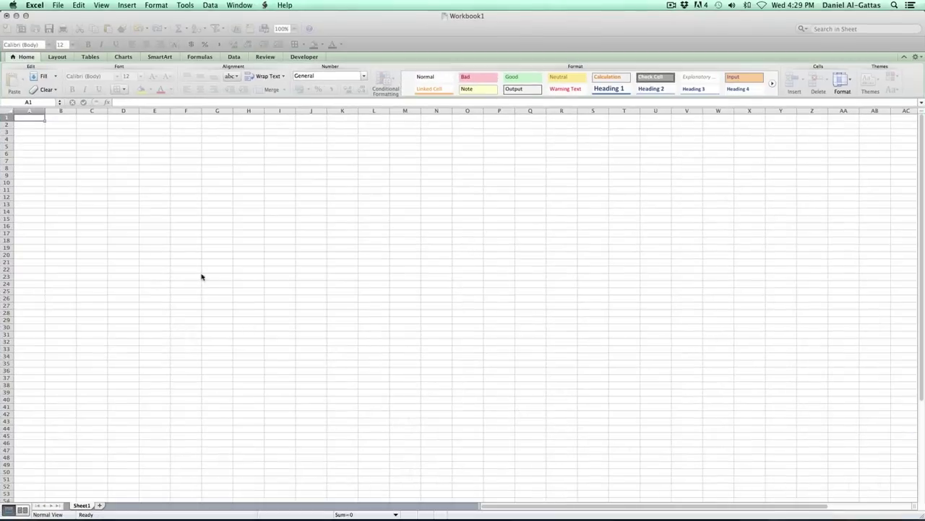
Rename the Sheet1 tab to Practice_E_F
double_click(81, 507)
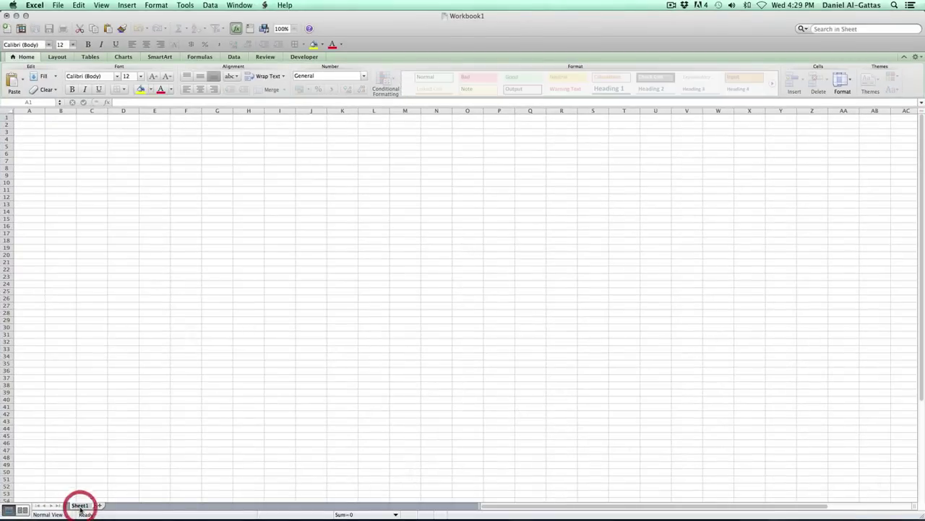
type("Practice")
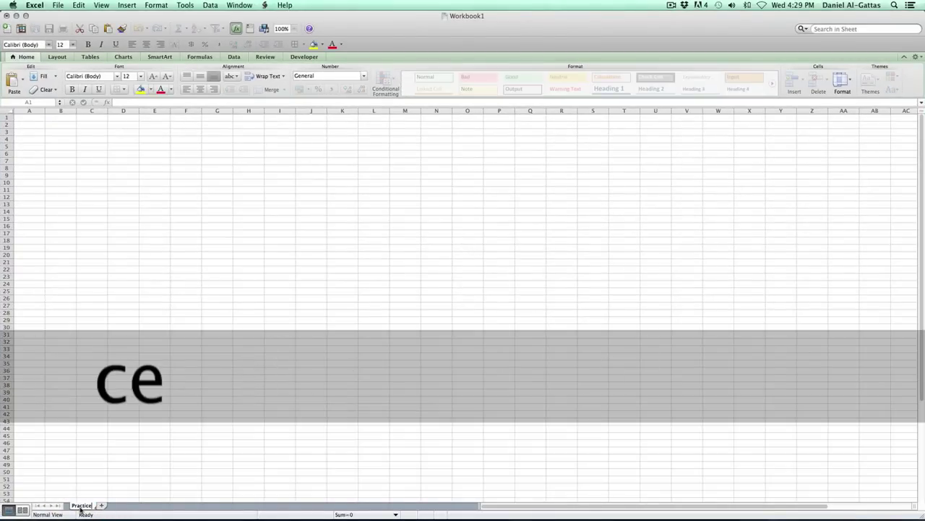
type("_E")
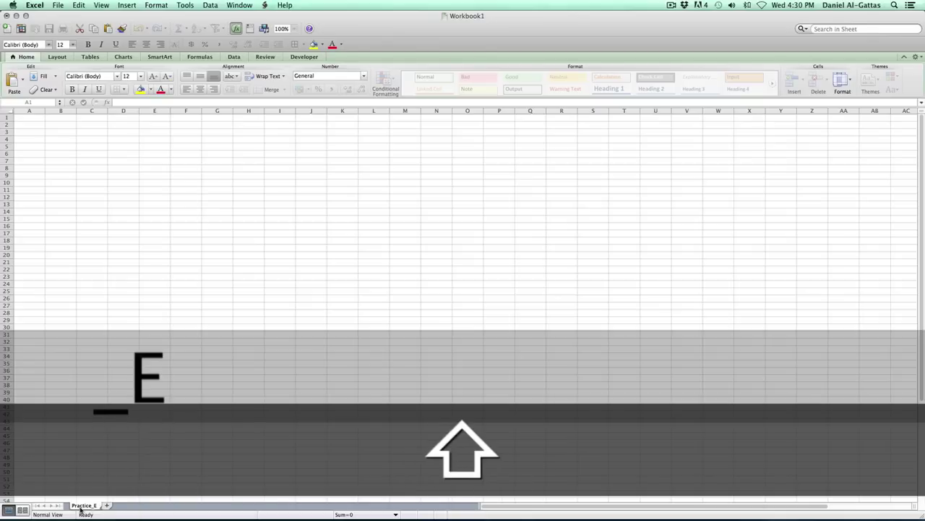
type("_F")
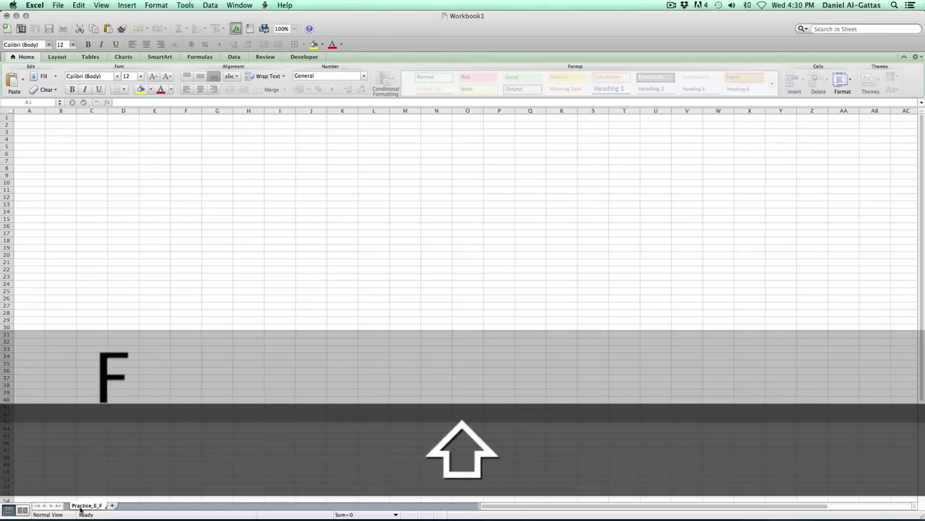
left_click(20, 118)
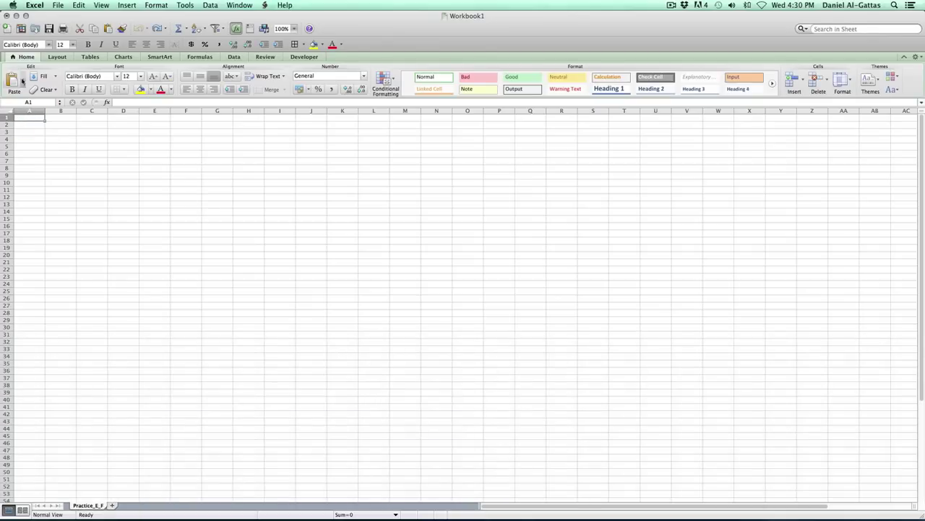
Switch to the Word document and copy its Group I / Group II data table
left_click(16, 15)
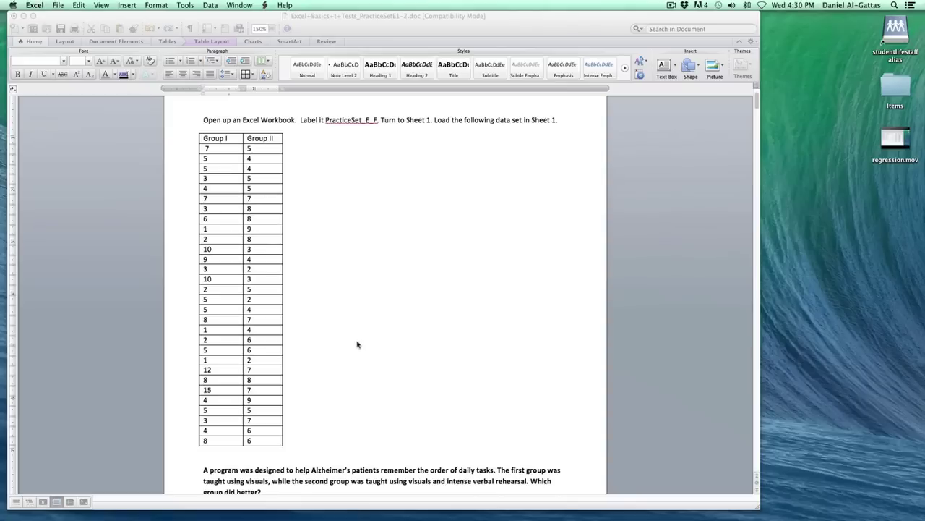
left_click(214, 159)
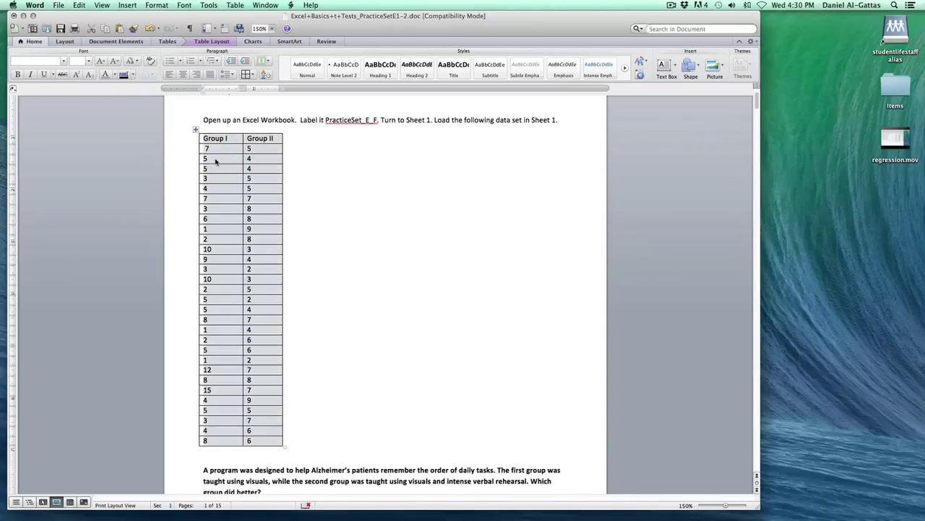
key("super+c")
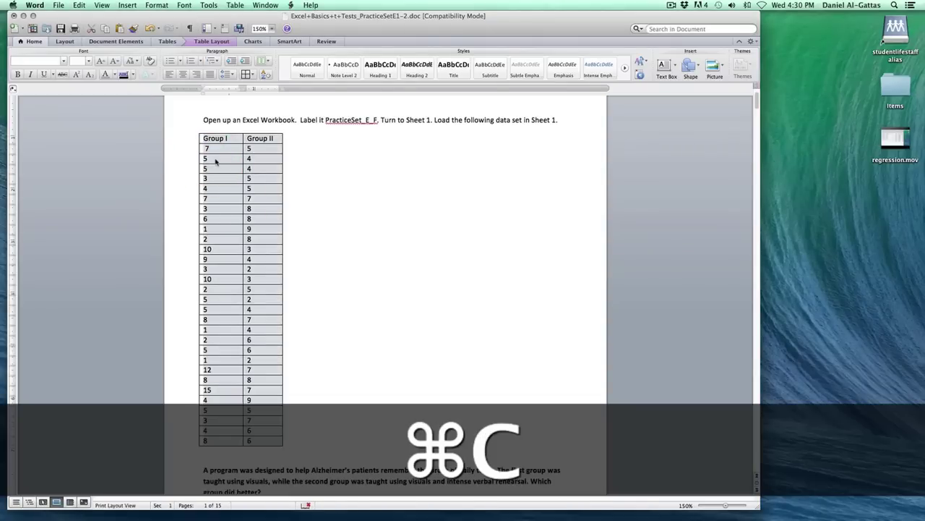
left_click(312, 431)
scroll(312, 431, "down", 1)
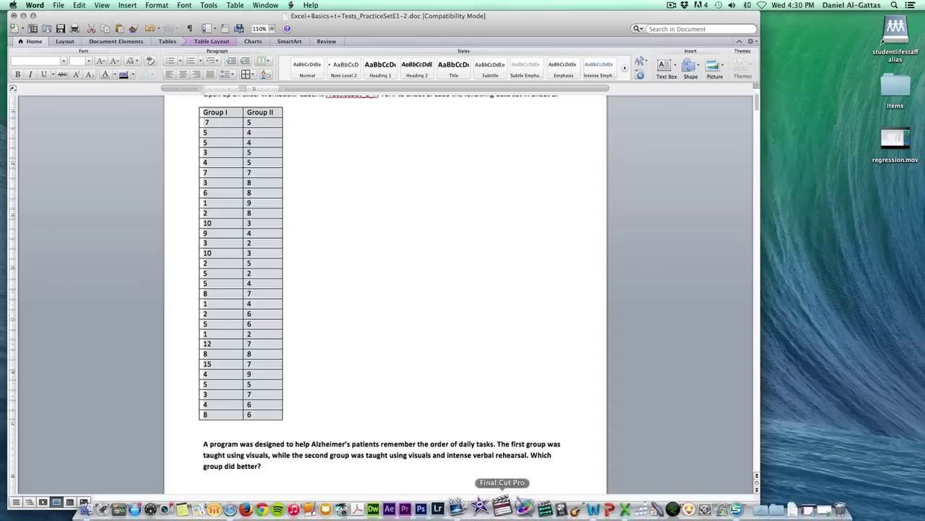
Paste the copied data table at A1 of Practice_E_F, undoing an earlier paste at A2
left_click(598, 509)
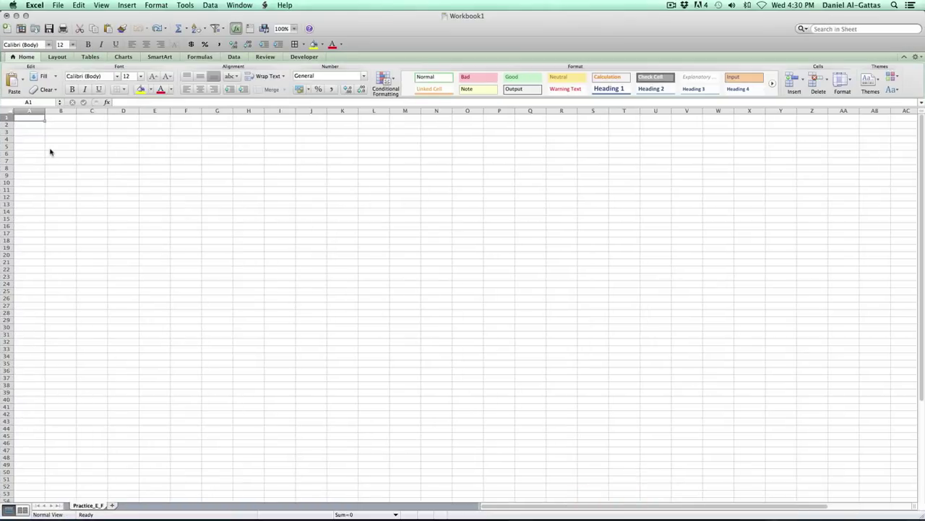
left_click(33, 125)
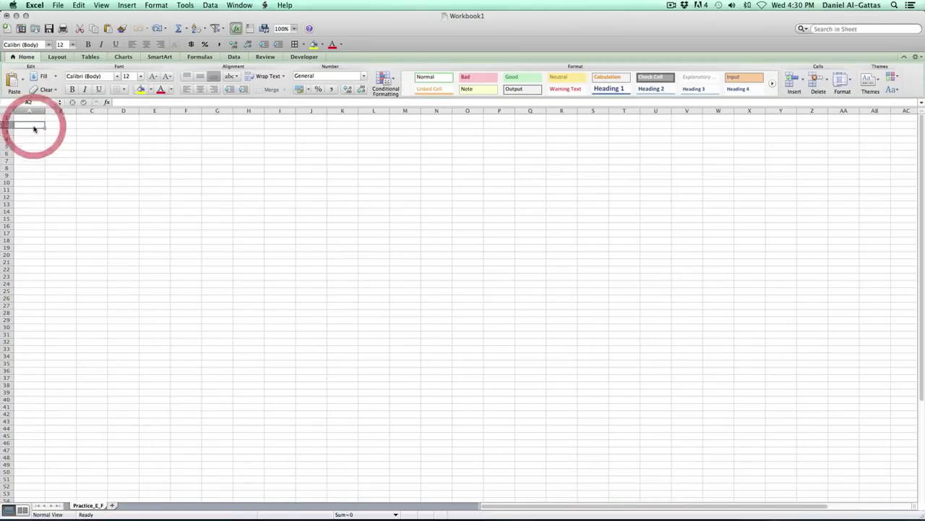
key("super+v")
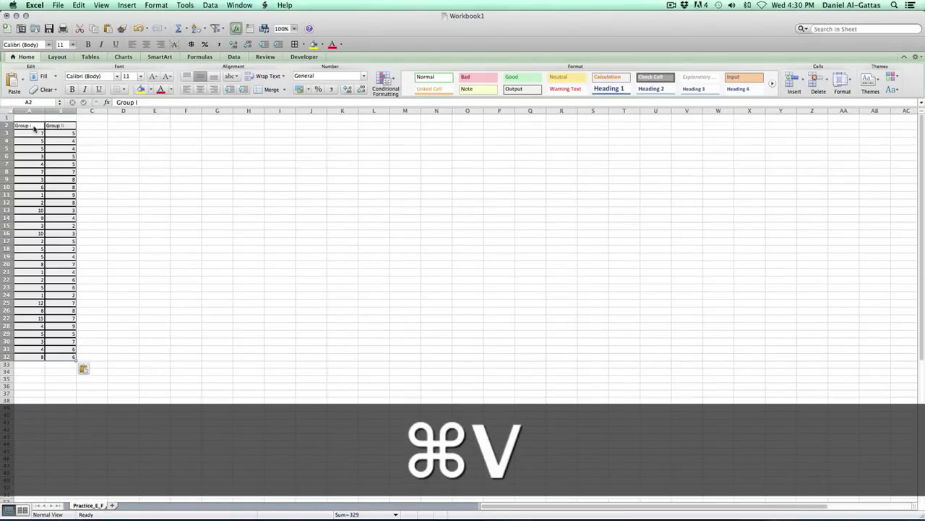
key("super+z")
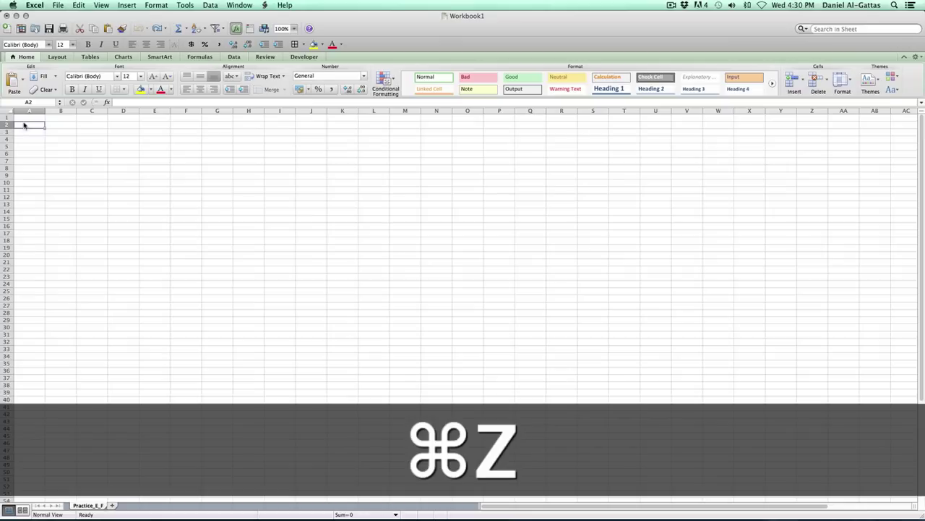
left_click(25, 118)
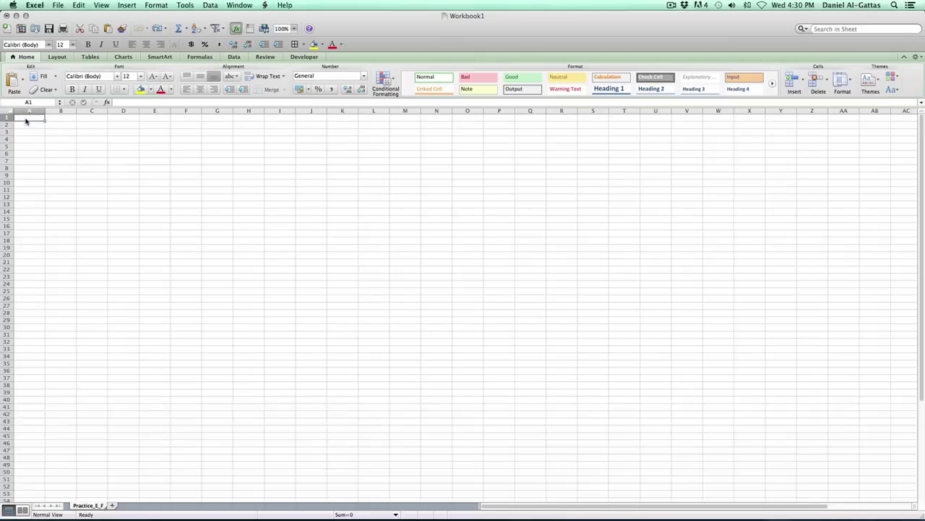
key("super+v")
Check the Group II header in B1 and select the Group I data A1:A31
left_click(25, 118)
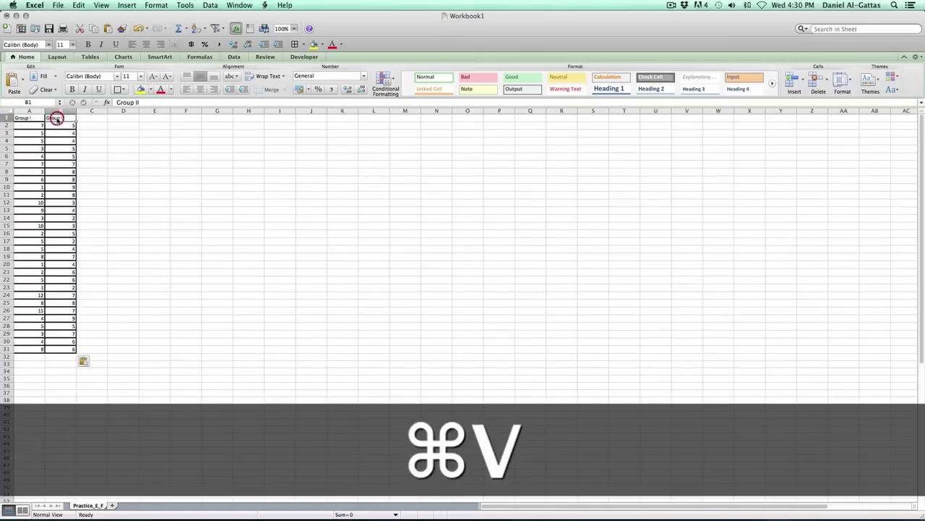
left_click(57, 118)
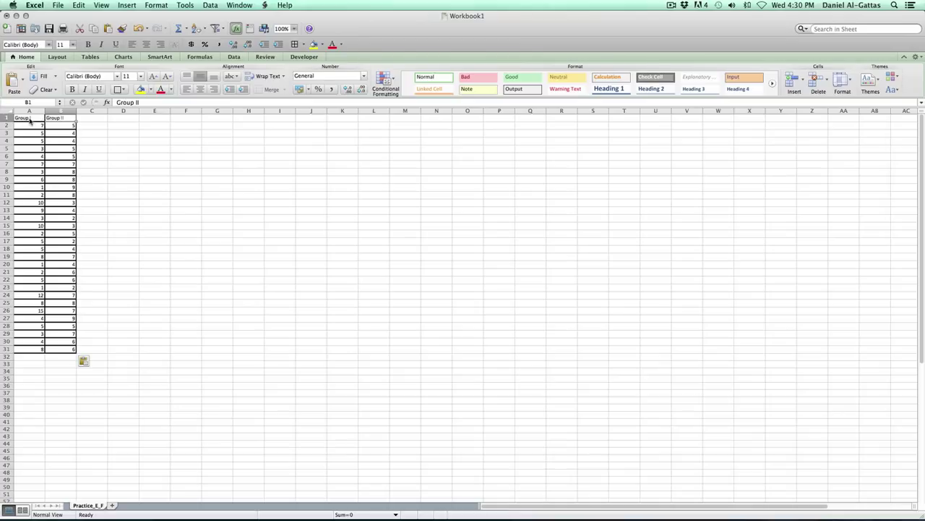
left_click_drag(30, 120, 32, 353)
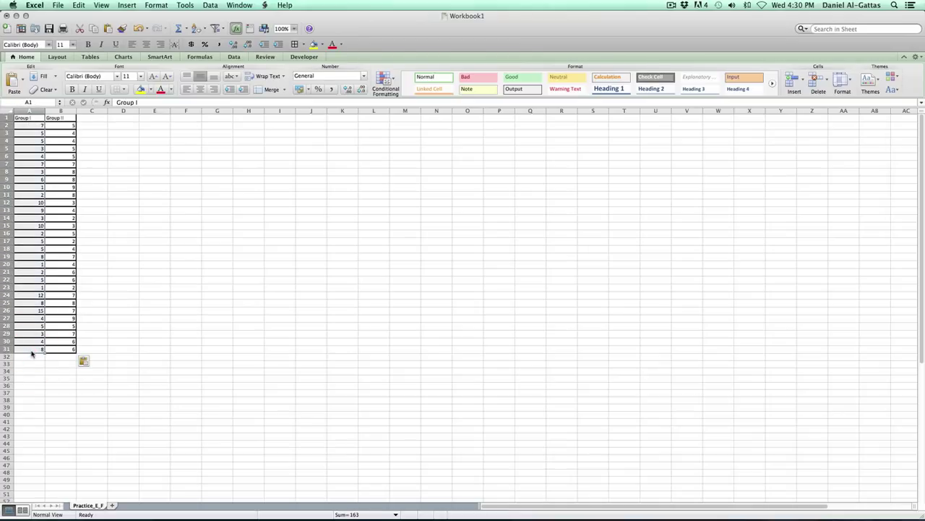
key("super+Tab")
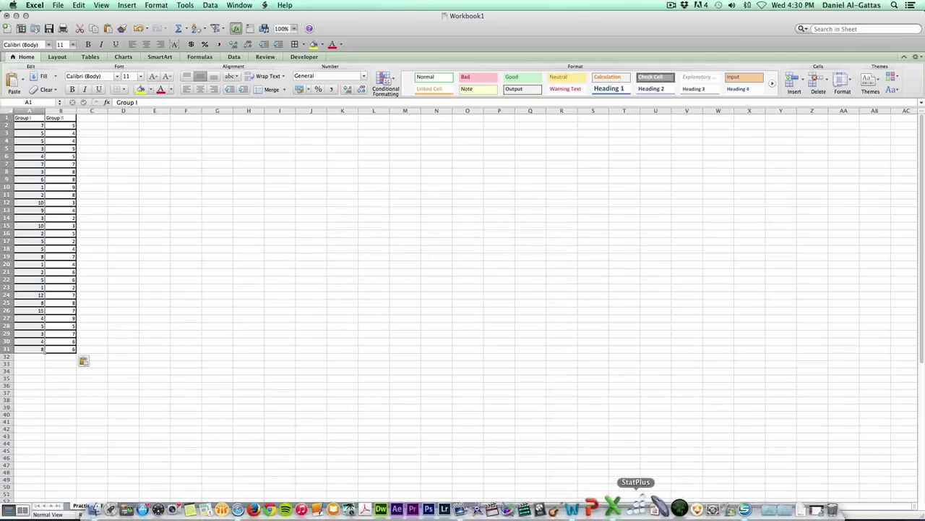
Launch StatPlus, dismiss the upgrade prompt, and open Basic Statistics and Tables > Descriptive Statistics
left_click(636, 505)
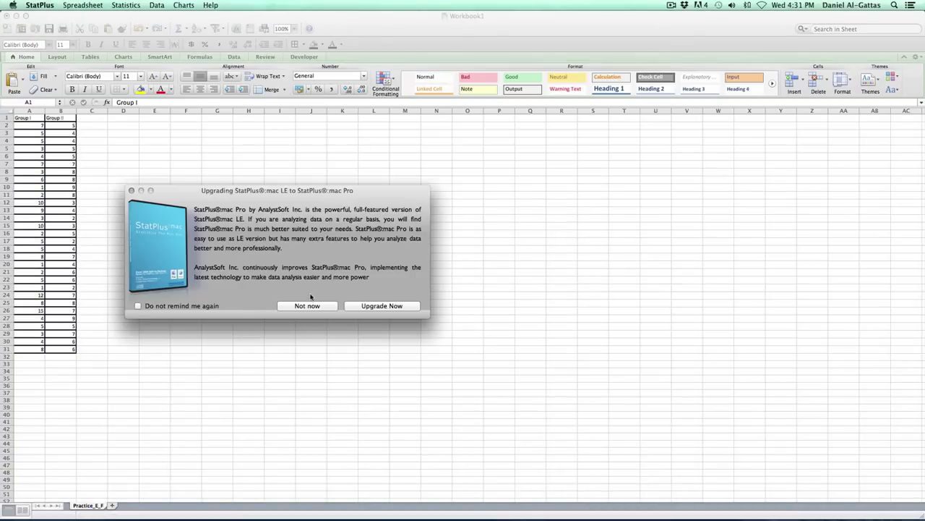
left_click(322, 307)
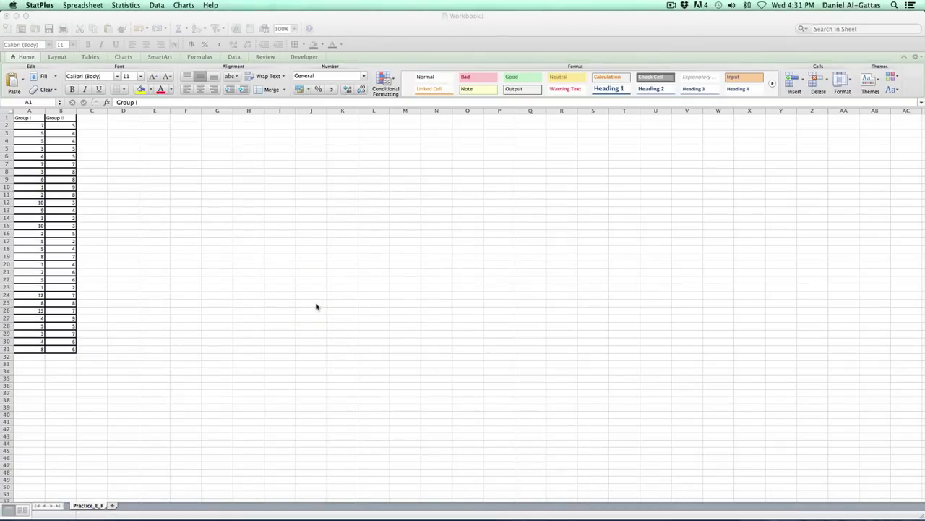
left_click(129, 6)
mouse_move(166, 16)
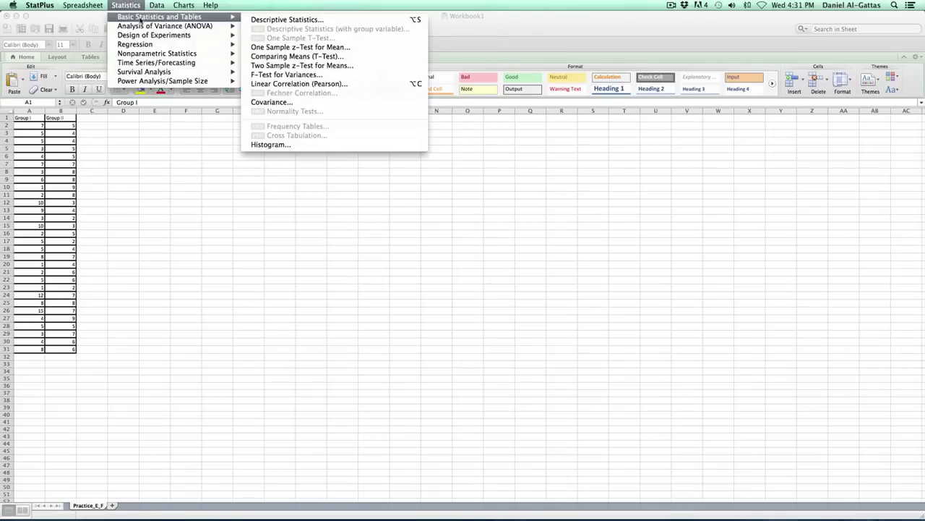
left_click(270, 18)
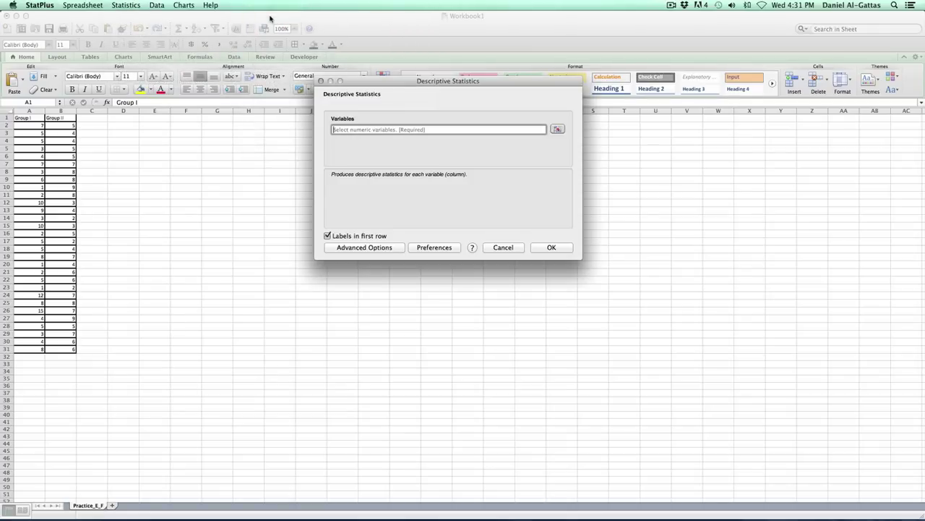
Set the descriptive statistics variable range to A1:B31 from the sheet
left_click(558, 129)
key("super+Tab")
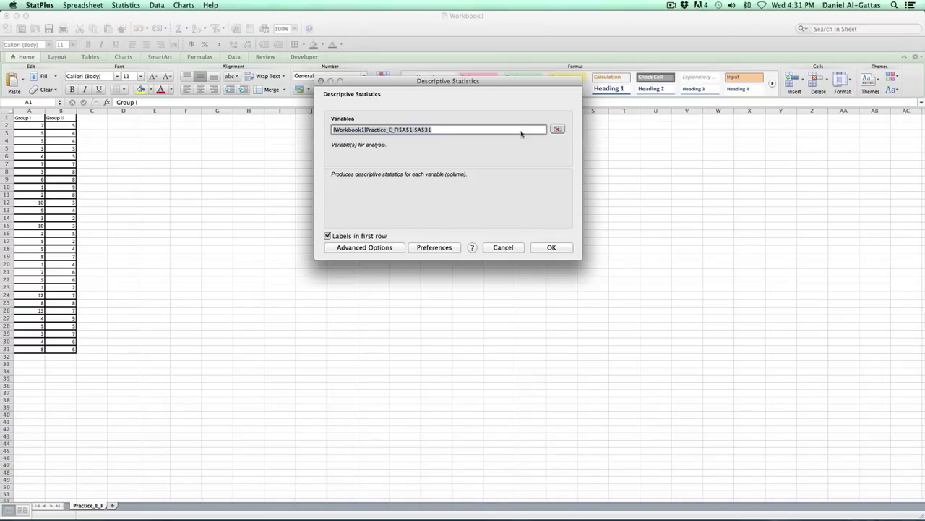
left_click(558, 128)
left_click_drag(27, 121, 56, 350)
Run the descriptive statistics for both groups in StatPlus
key("super")
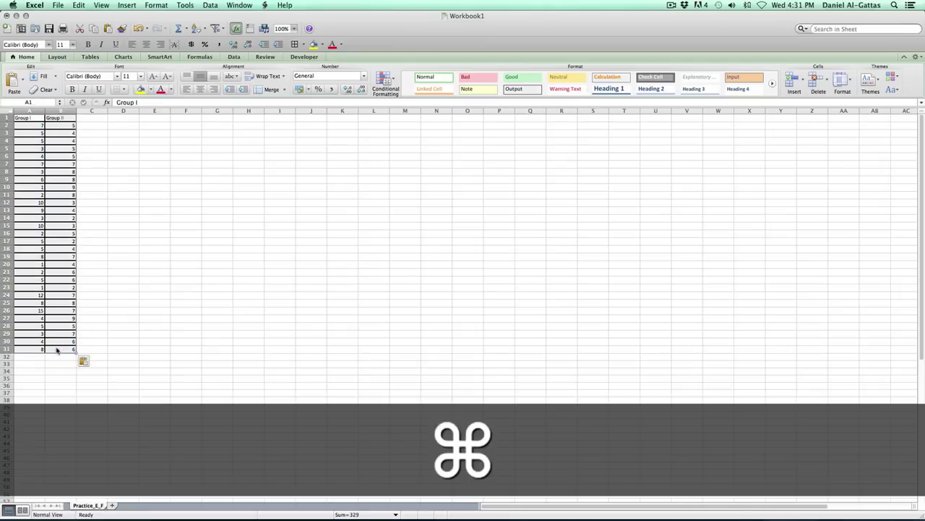
key("super+Tab")
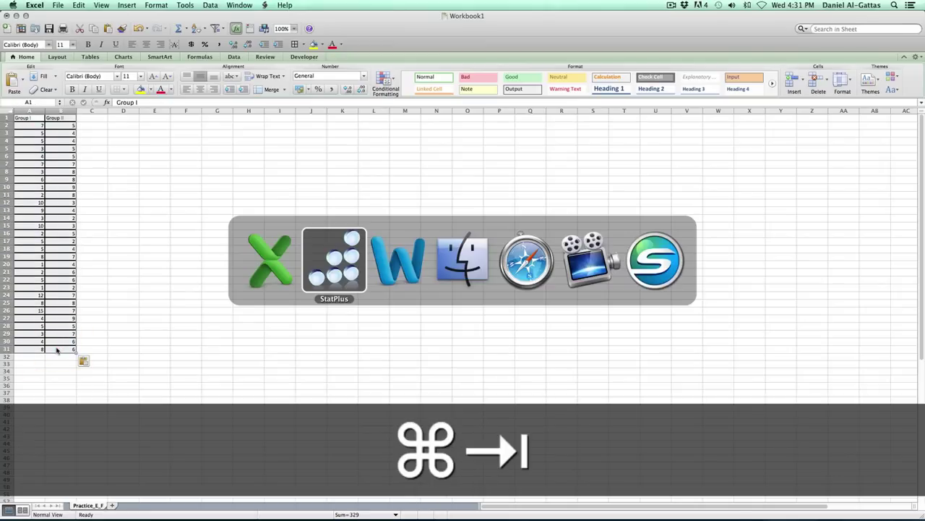
left_click(555, 248)
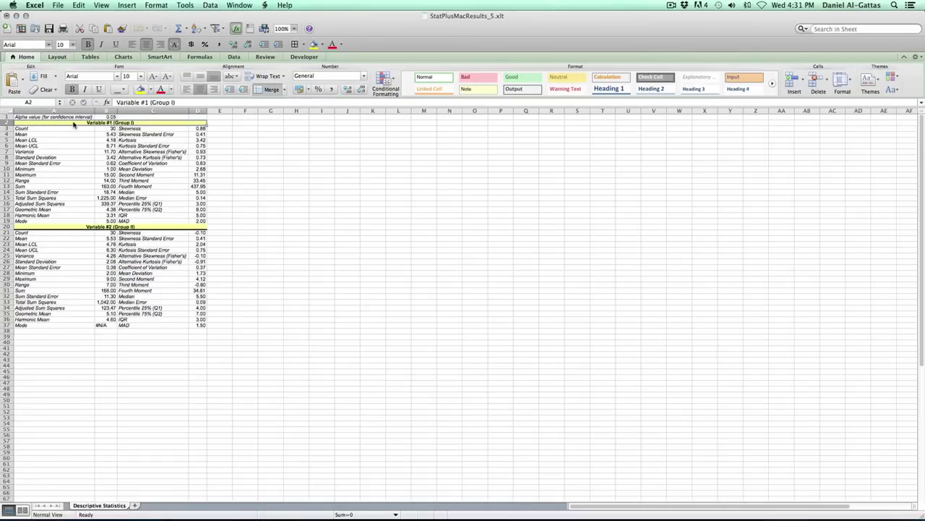
Select the full results table, including the alpha row, and copy it
left_click_drag(73, 125, 80, 325)
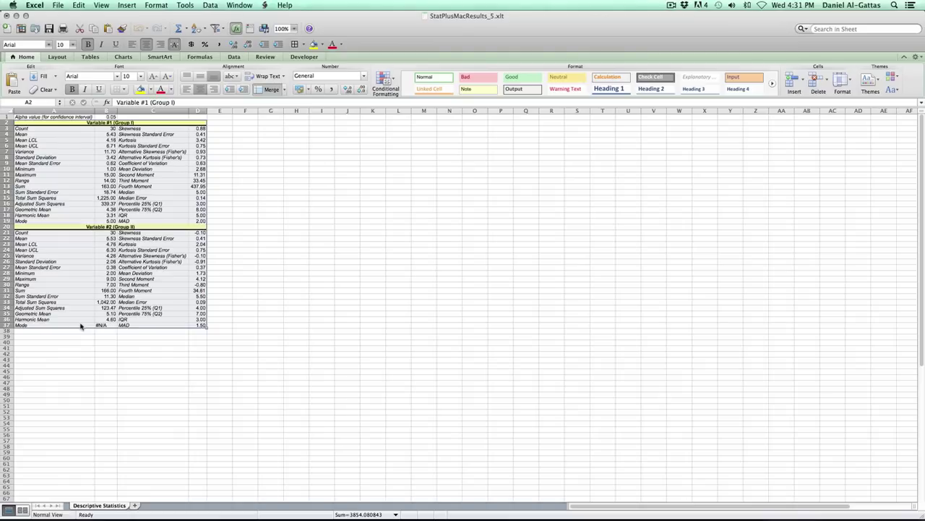
left_click_drag(63, 117, 67, 331)
key("super+c")
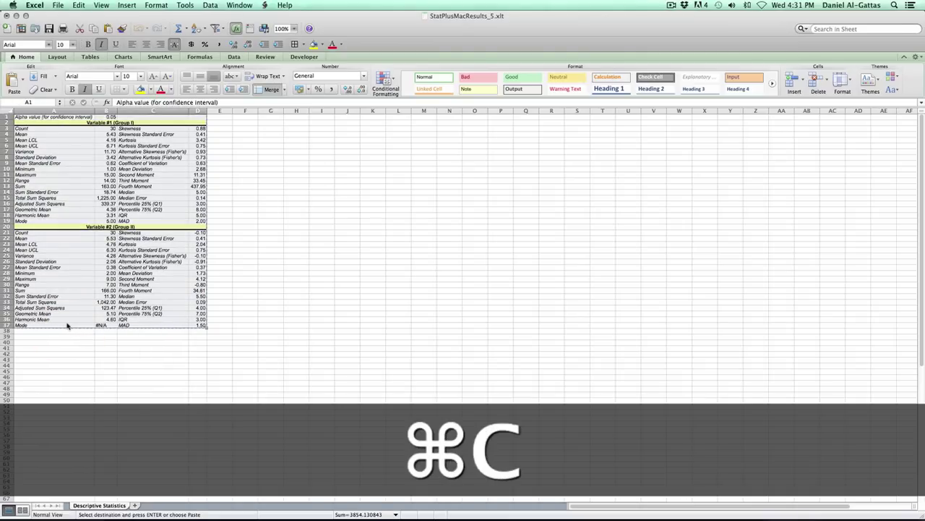
Paste the statistics table at D1 of the Practice_E_F sheet
left_click(16, 15)
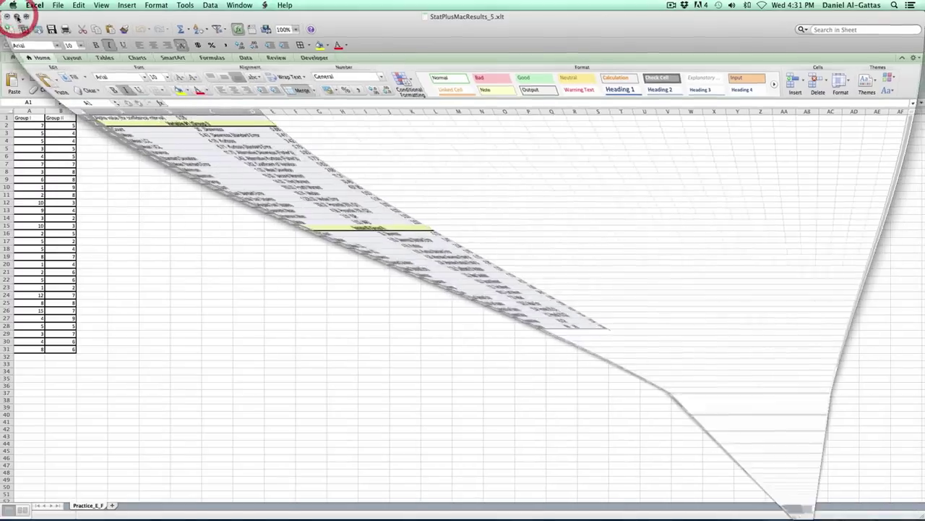
left_click(115, 118)
key("super+v")
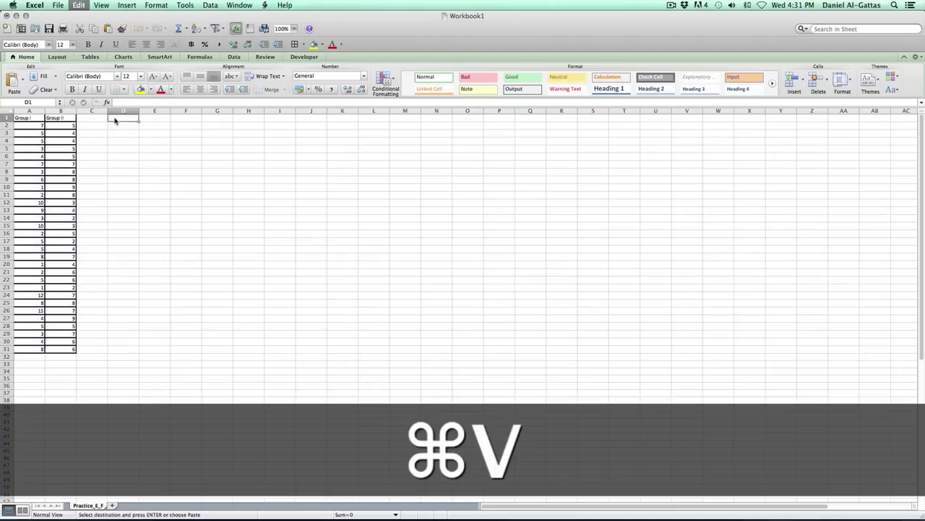
Edit the D2 and D20 headers to read Group I and Group II
double_click(175, 126)
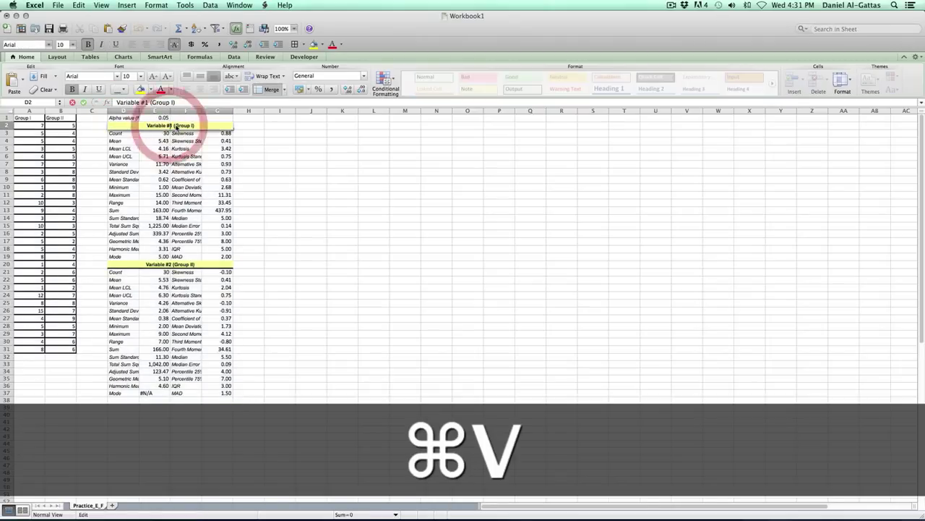
key("BackSpace")
key("BackSpace")
key("BackSpace")
key("BackSpace")
key("BackSpace")
key("BackSpace")
key("BackSpace")
key("BackSpace")
key("BackSpace")
key("BackSpace")
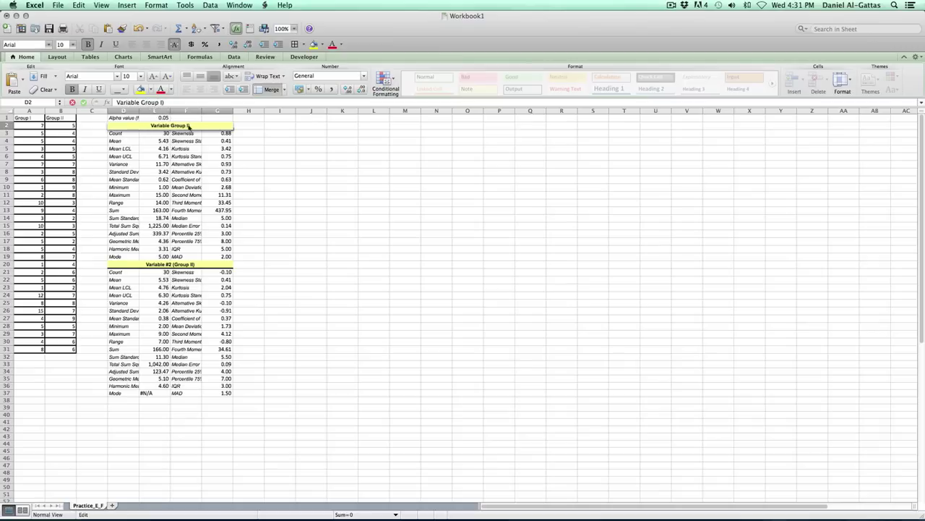
key("BackSpace")
key("BackSpace")
key("BackSpace")
left_click(193, 126)
left_click(209, 264)
double_click(209, 265)
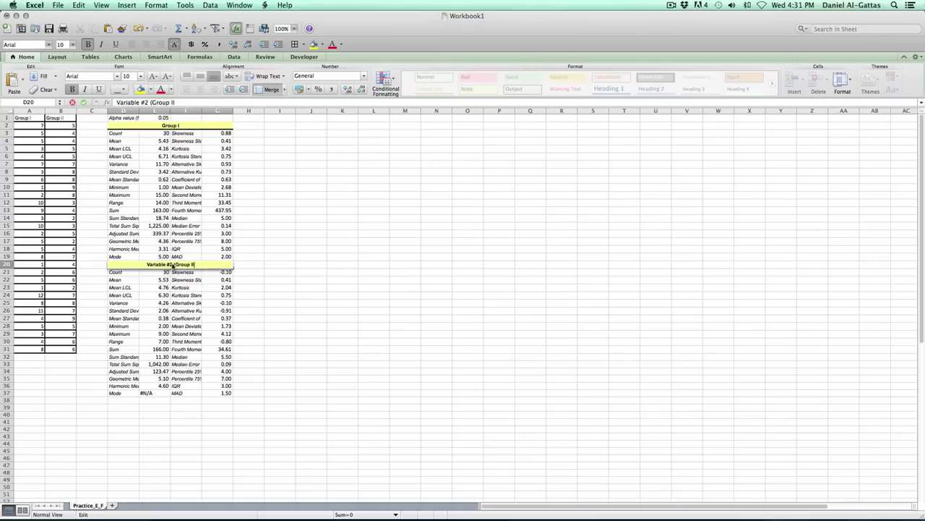
left_click(175, 266)
key("BackSpace")
key("BackSpace")
key("BackSpace")
key("BackSpace")
key("BackSpace")
key("BackSpace")
key("BackSpace")
key("BackSpace")
key("BackSpace")
key("BackSpace")
key("BackSpace")
key("BackSpace")
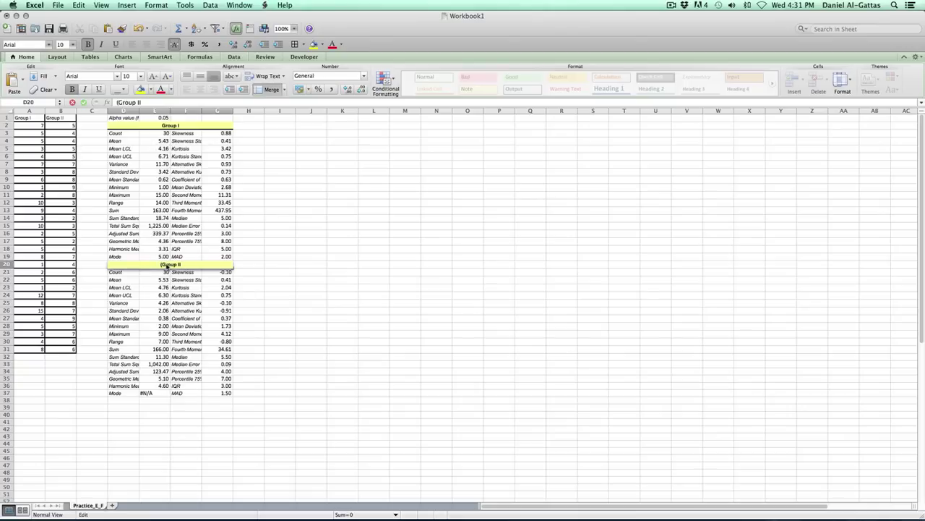
left_click(161, 264)
key("BackSpace")
left_click(130, 123)
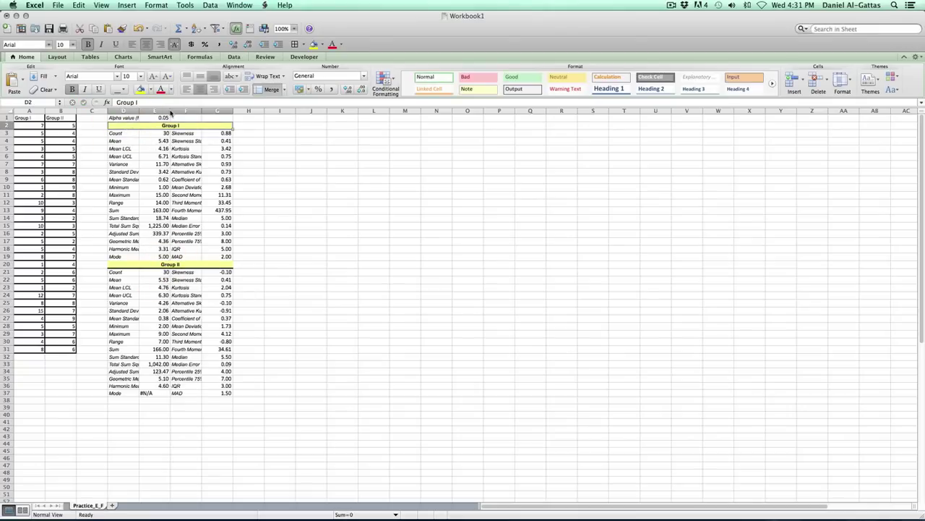
Widen columns D–G and put a Thick Box Border around D2:G37
left_click_drag(140, 110, 226, 110)
left_click_drag(289, 110, 308, 111)
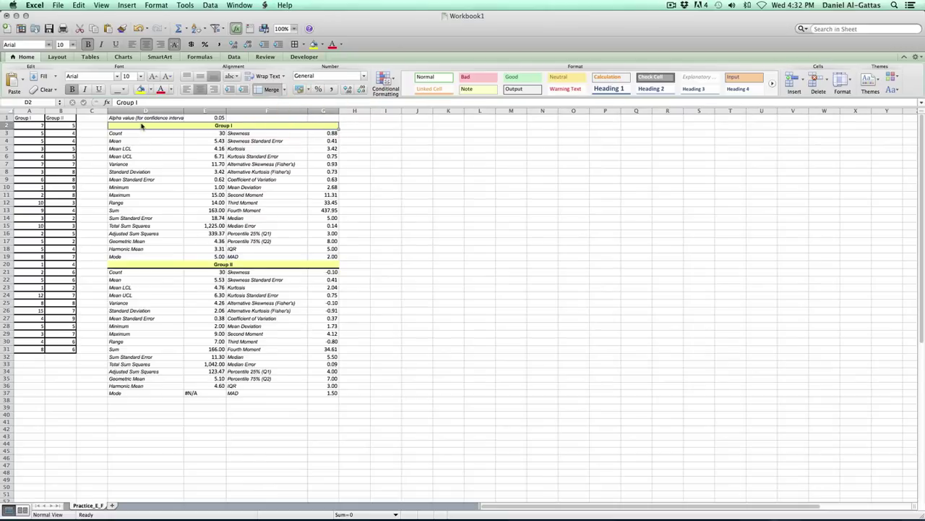
left_click_drag(145, 123, 151, 394)
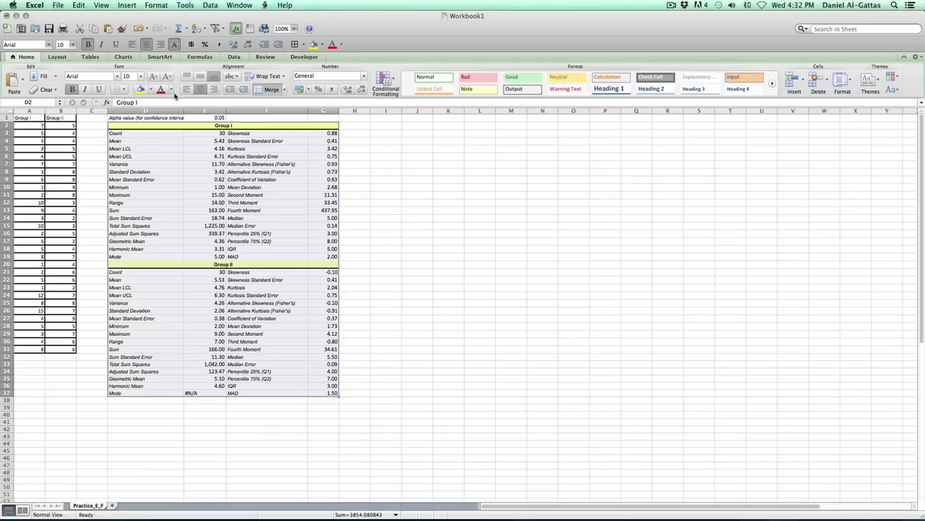
left_click(124, 89)
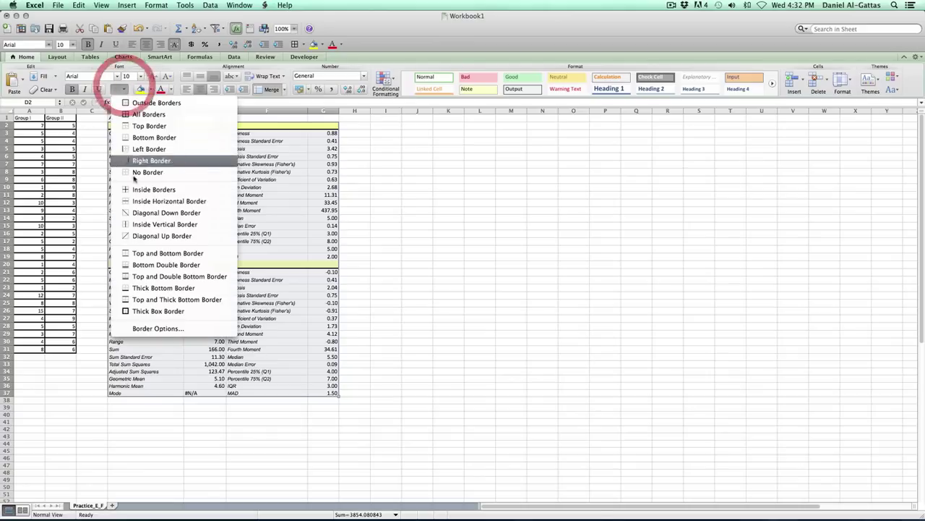
left_click(154, 311)
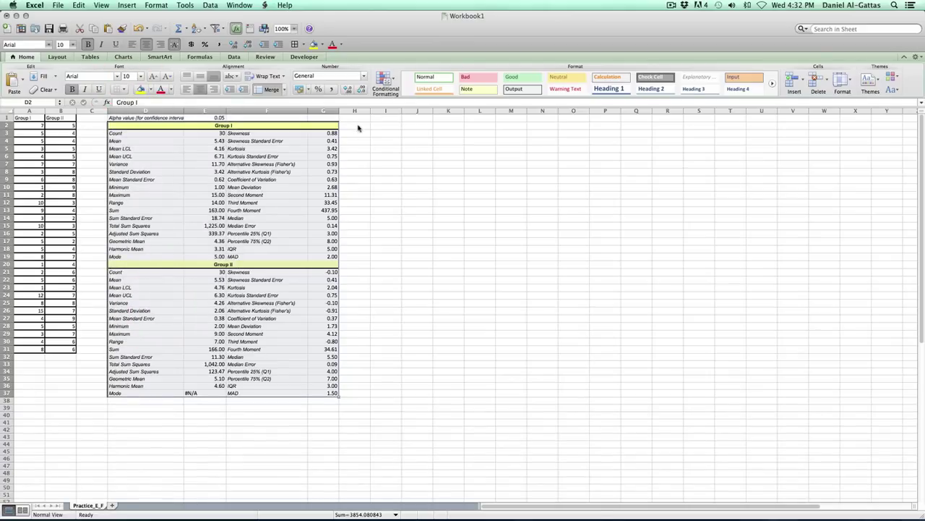
left_click(359, 128)
left_click(381, 126)
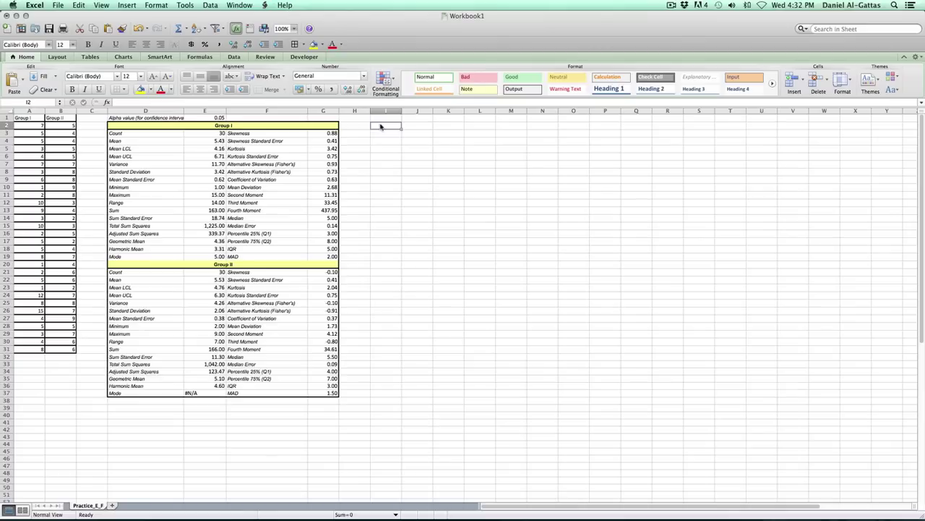
key("super+Tab")
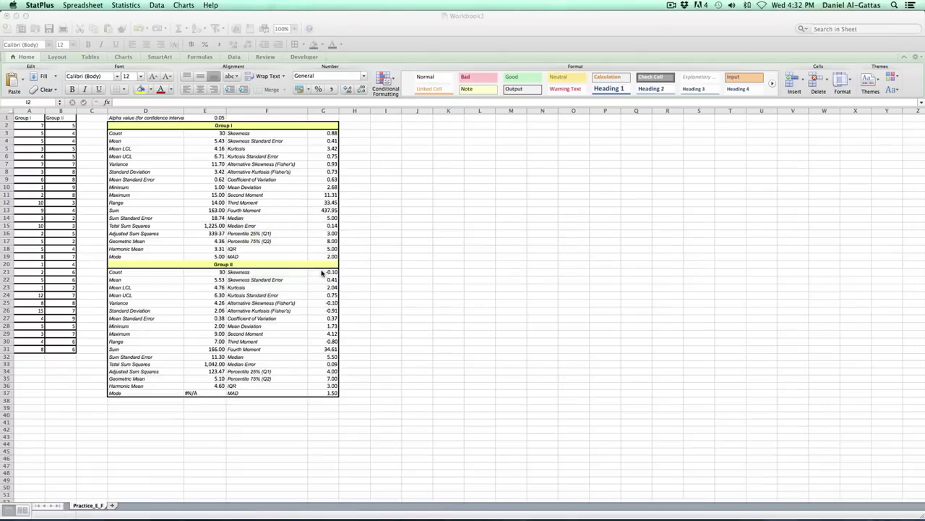
Open StatPlus's Basic Statistics and Tables > Comparing Means (T-Test) setup
left_click(124, 5)
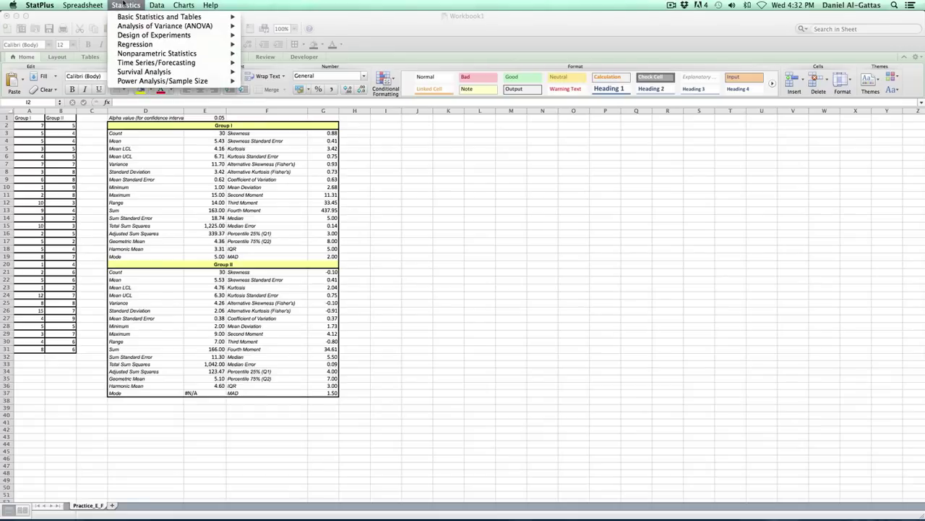
mouse_move(139, 20)
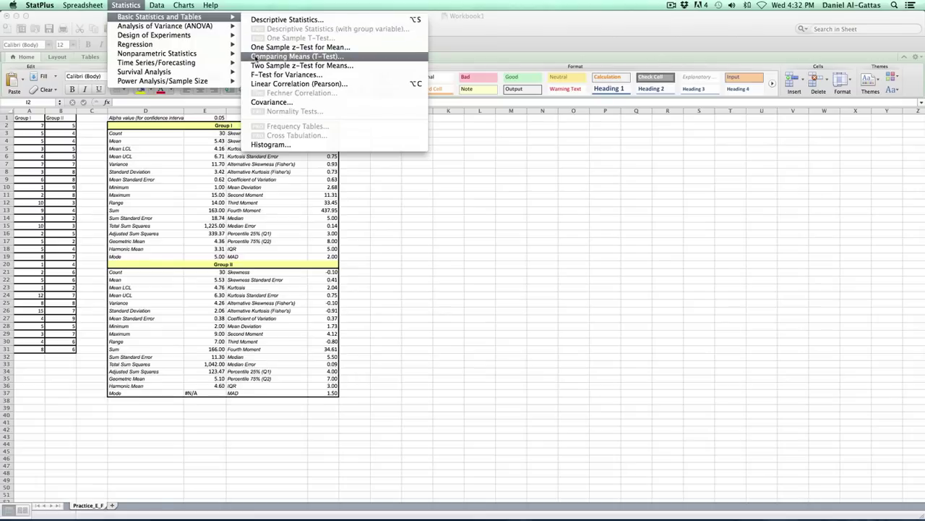
left_click(330, 56)
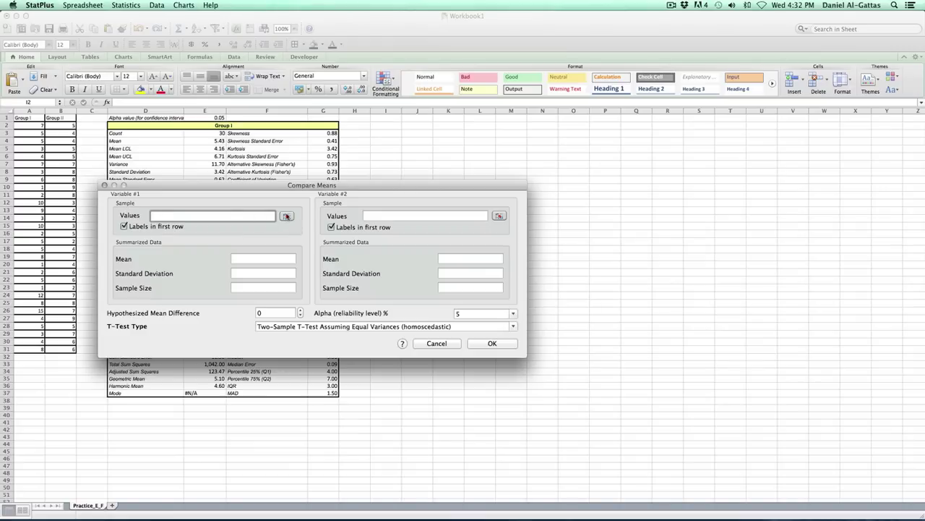
Set the t-test samples to Group I A1:A31 and Group II B1:B31
left_click(286, 216)
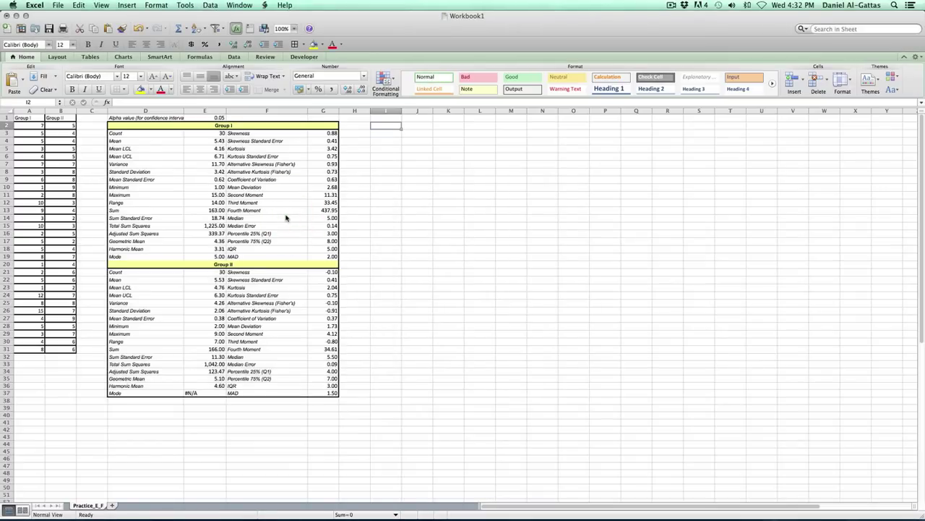
left_click_drag(35, 118, 41, 349)
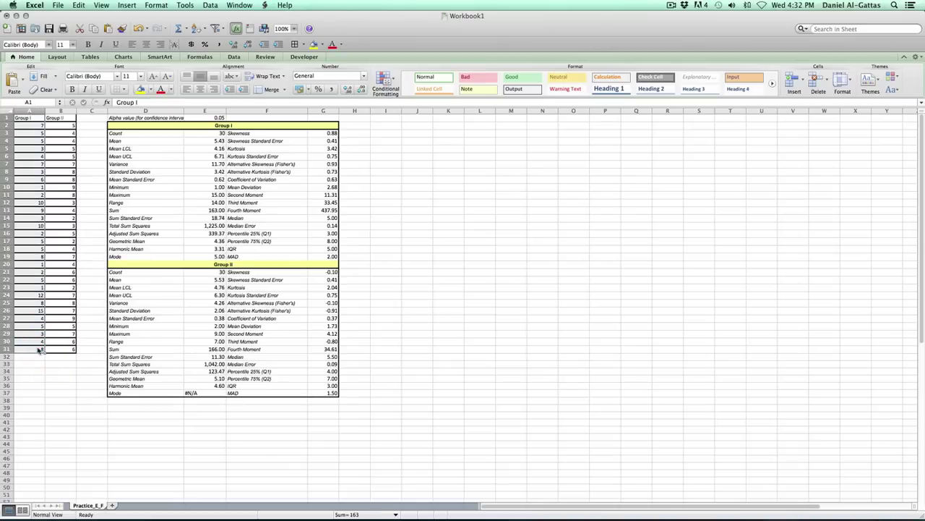
key("super+Tab")
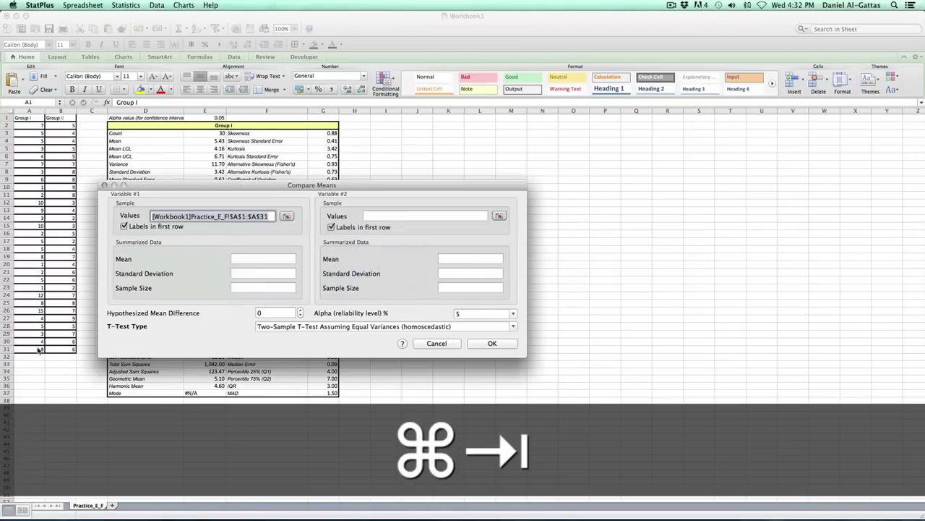
left_click(498, 215)
left_click_drag(58, 119, 60, 351)
key("super+Tab")
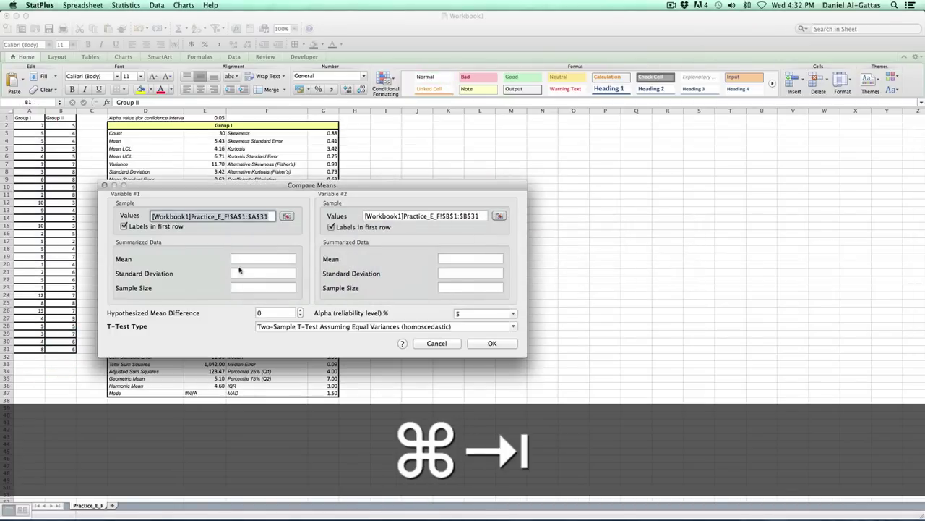
left_click_drag(316, 185, 616, 183)
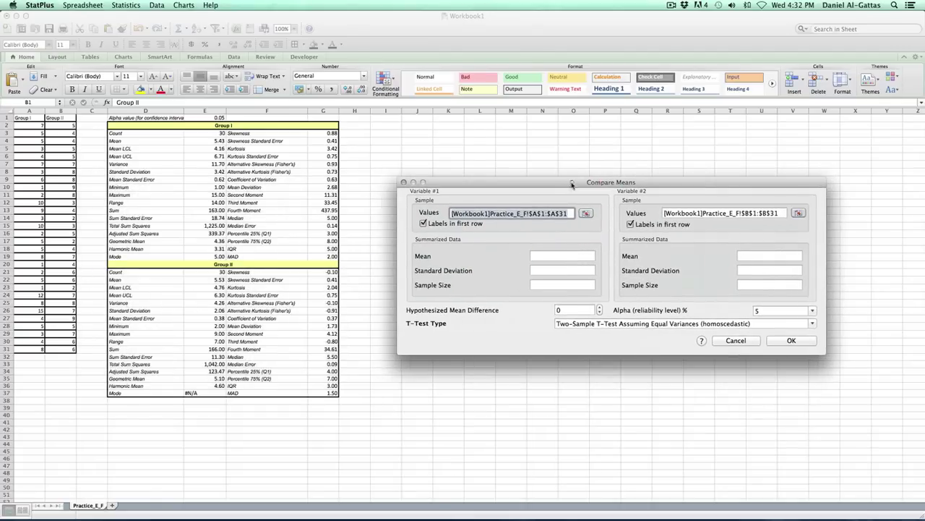
left_click(547, 256)
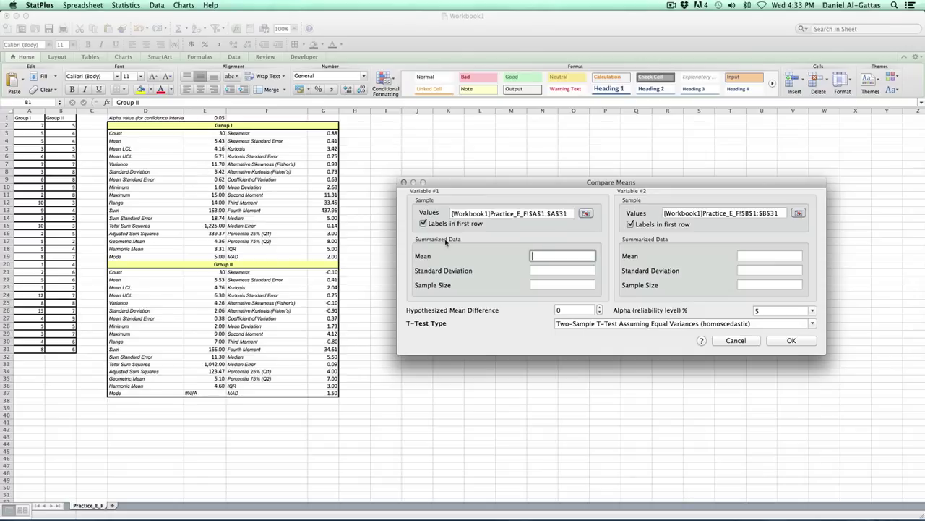
Enter Variable #1 summary data: mean 5.43, standard deviation 3.42, sample size 30
type("5.43")
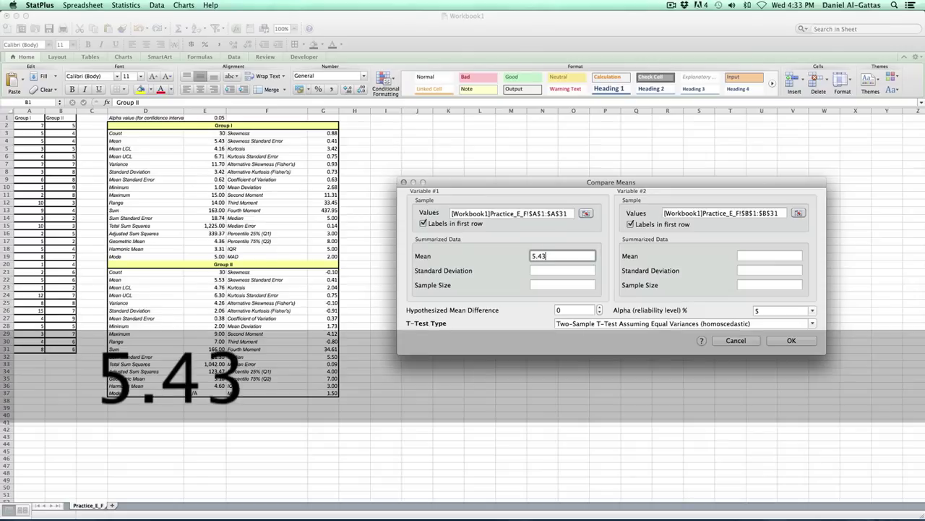
left_click(572, 272)
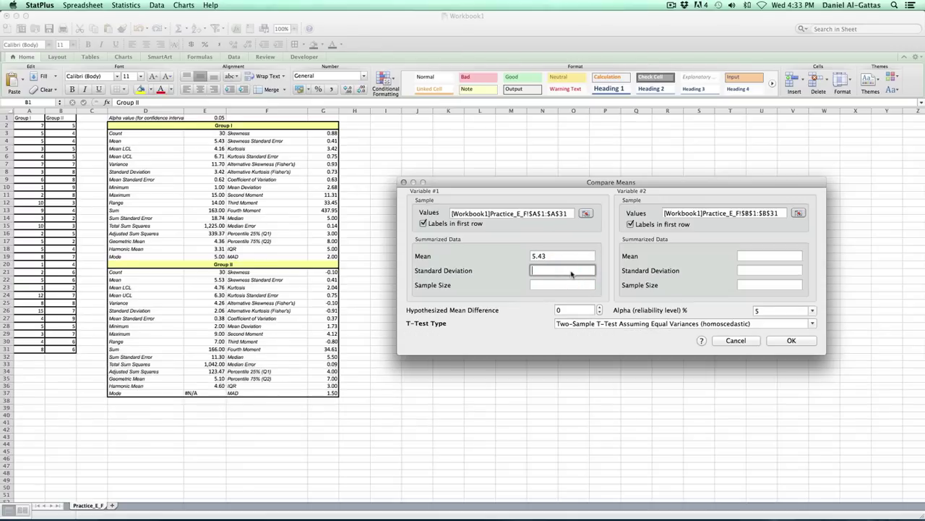
type("3.42")
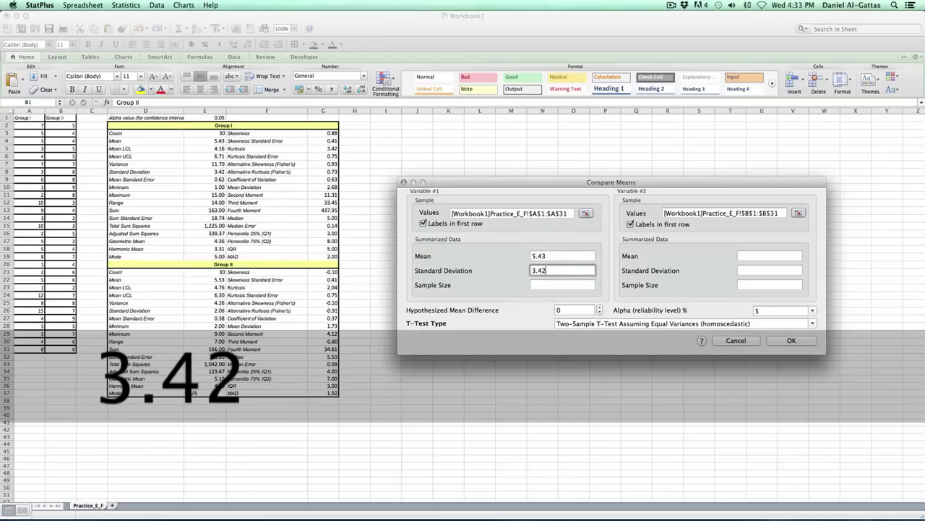
left_click(555, 287)
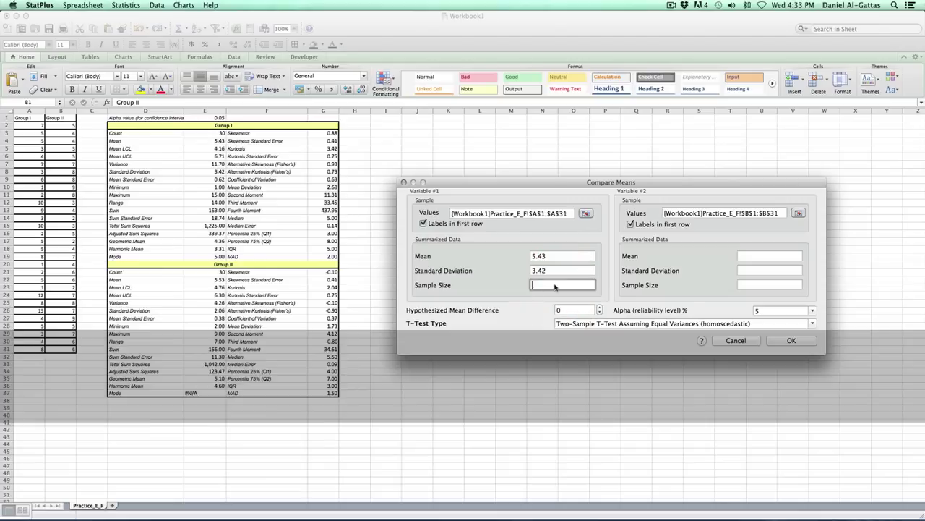
type("30")
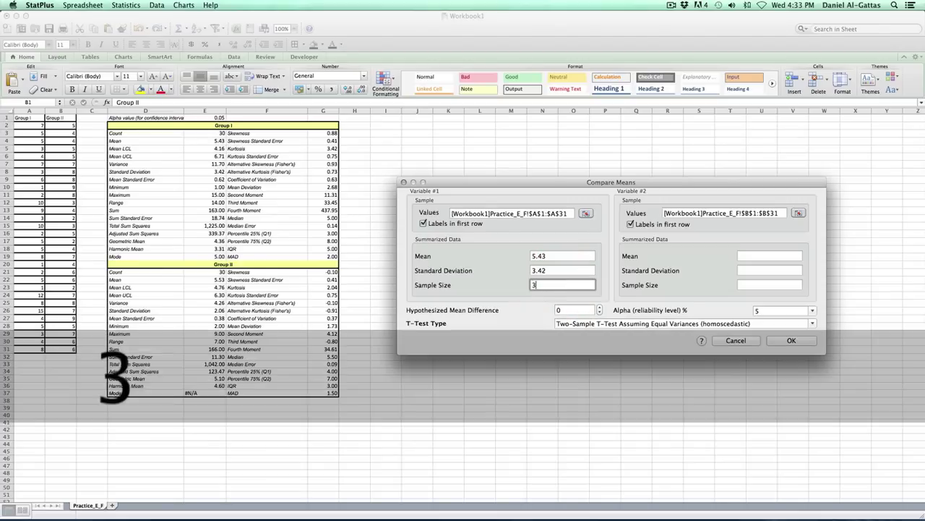
Enter Variable #2 summary data: sample size 30, mean 5.53, standard deviation 2.06
left_click(747, 287)
type("30")
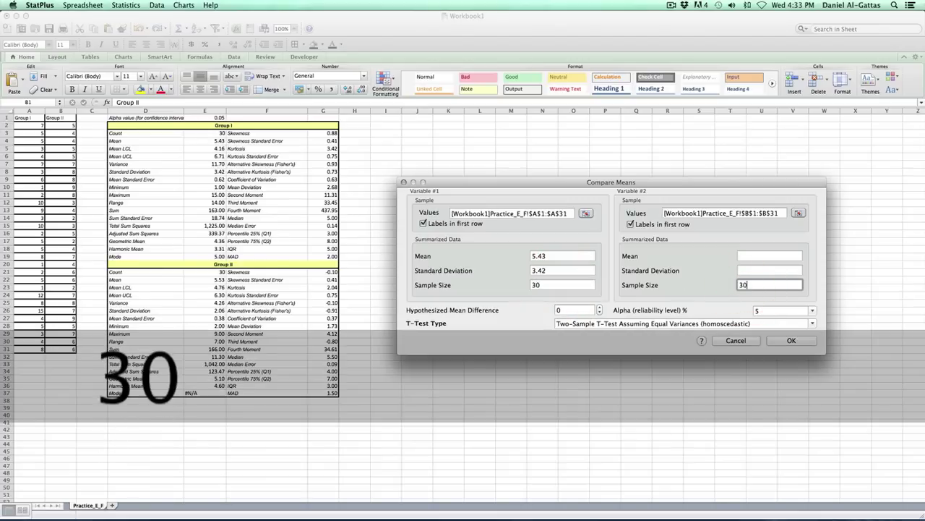
left_click(762, 257)
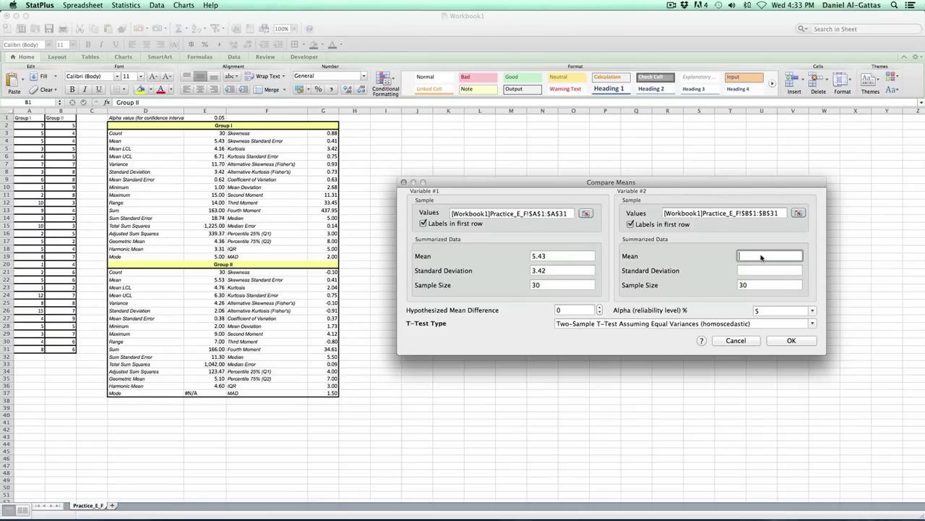
type("5.53")
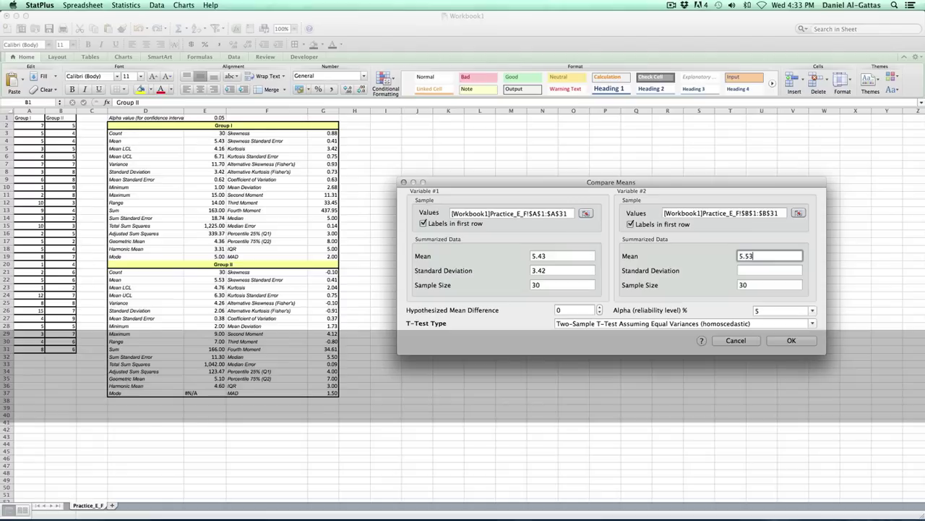
left_click(757, 270)
type("2.0")
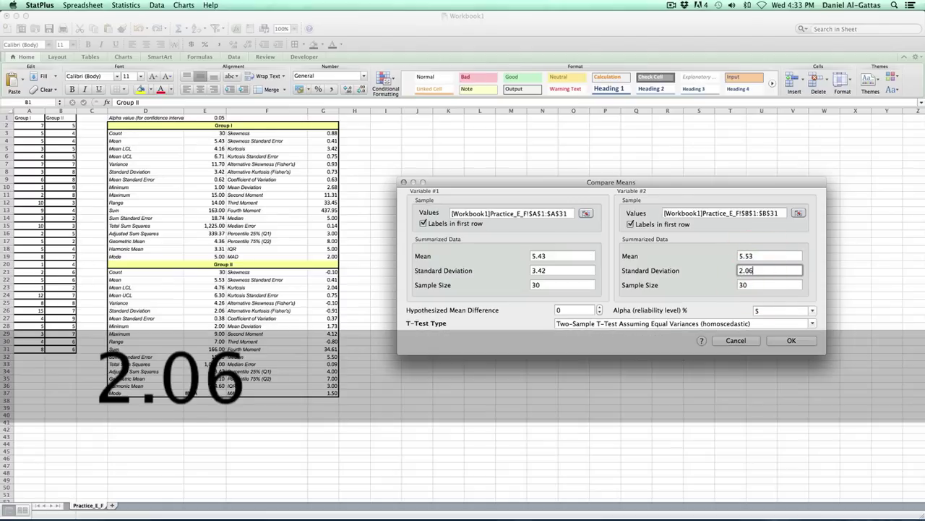
type("6")
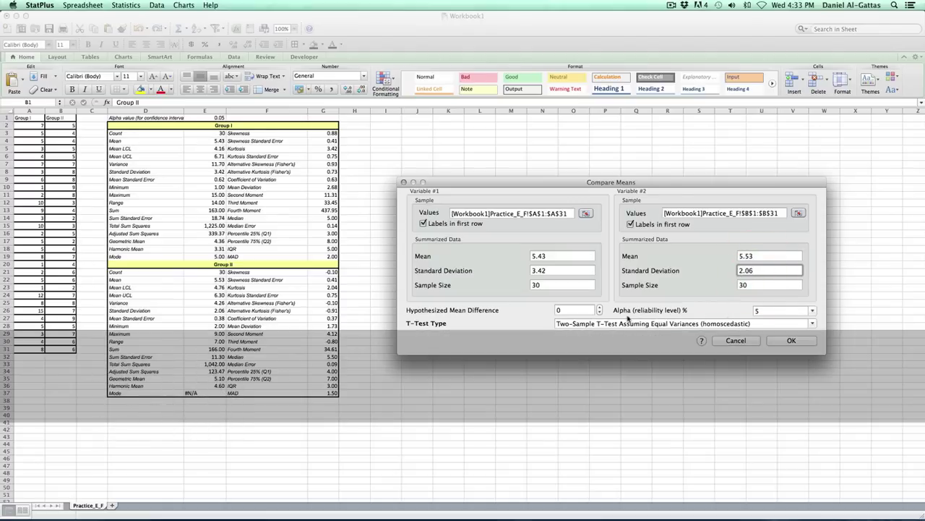
left_click(812, 311)
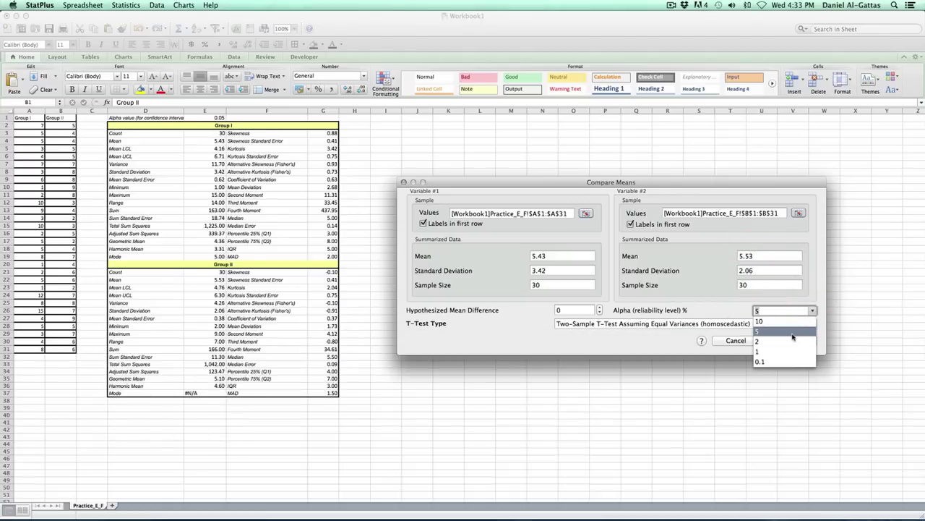
left_click(793, 334)
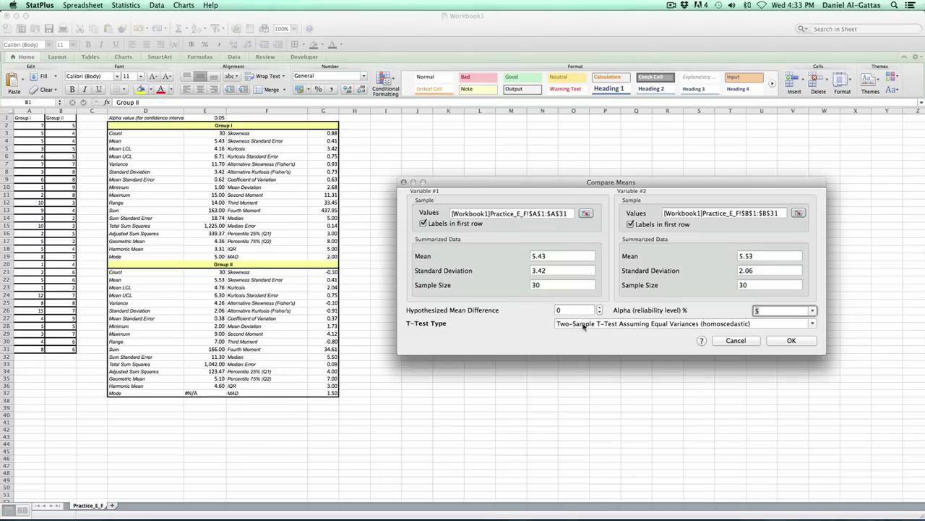
left_click(813, 325)
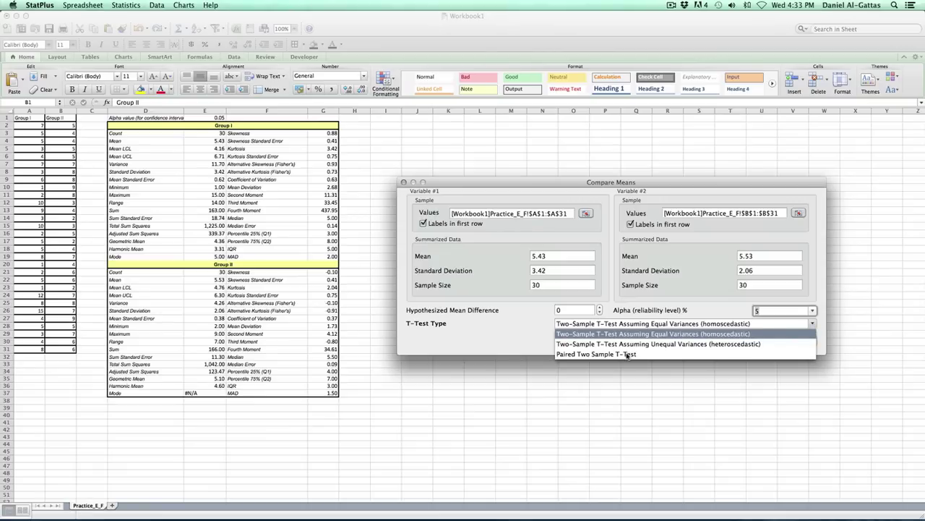
left_click(589, 354)
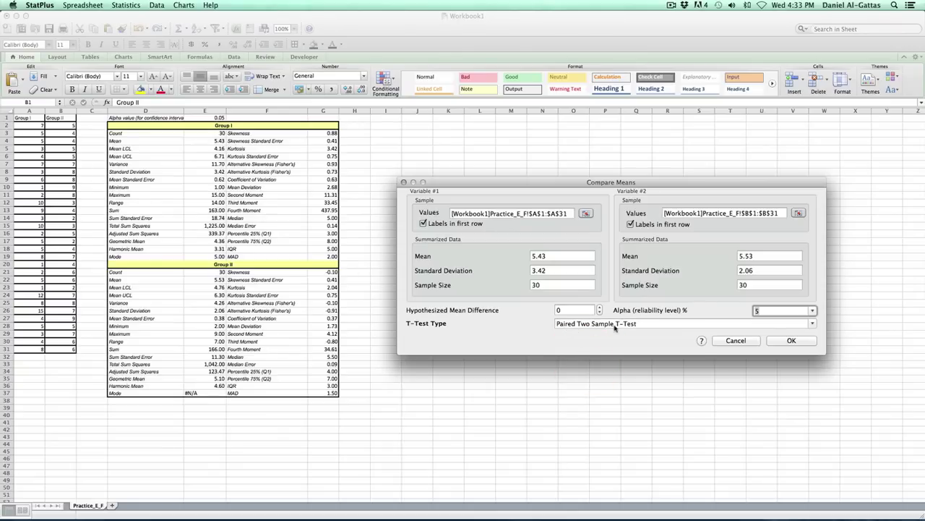
left_click(812, 325)
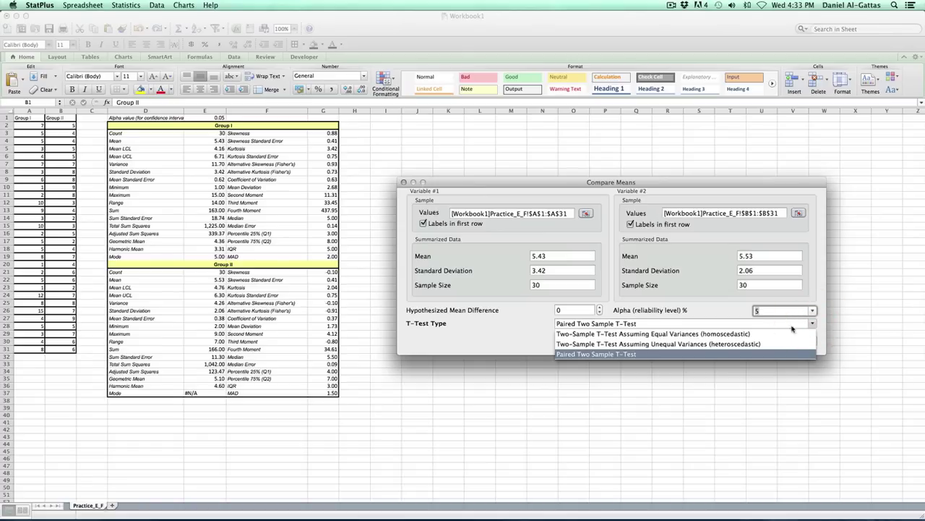
left_click(613, 334)
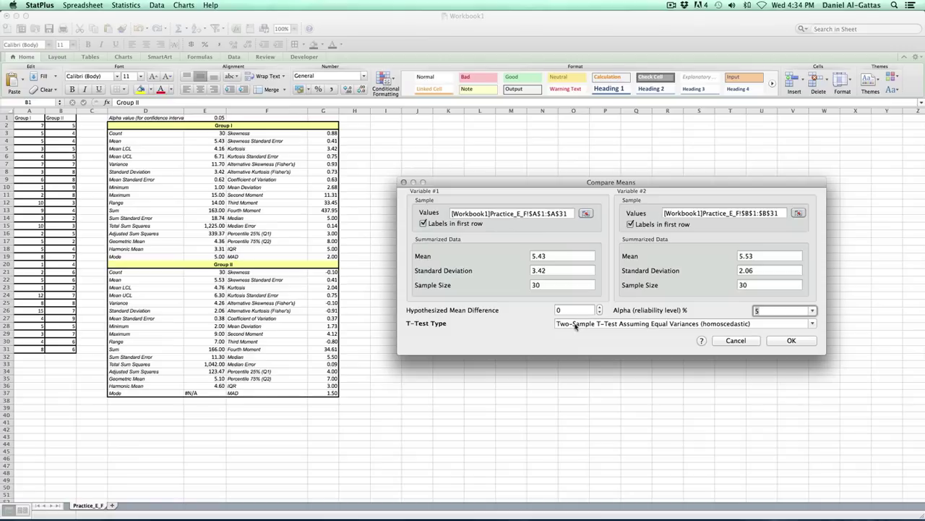
Run the Comparing Means t-test and copy its results table from the StatPlus output workbook
left_click(804, 346)
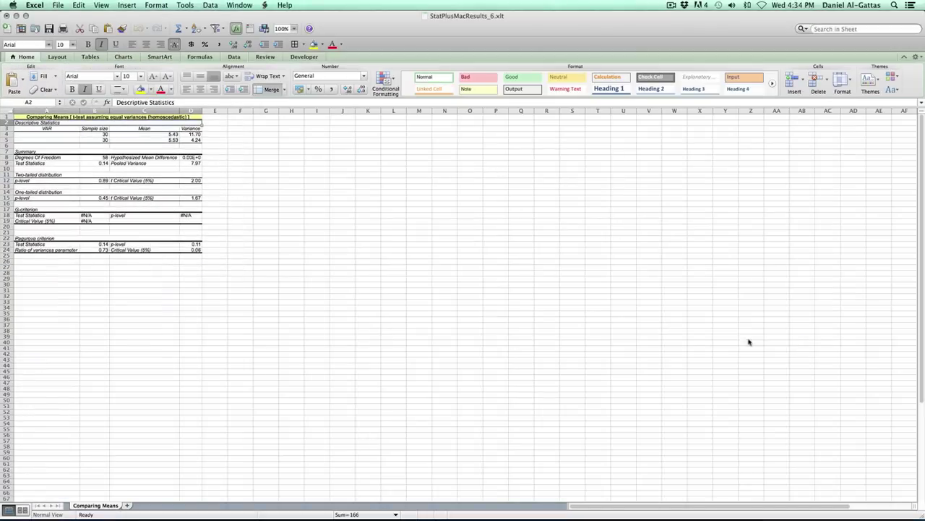
left_click_drag(38, 116, 34, 252)
key("super+c")
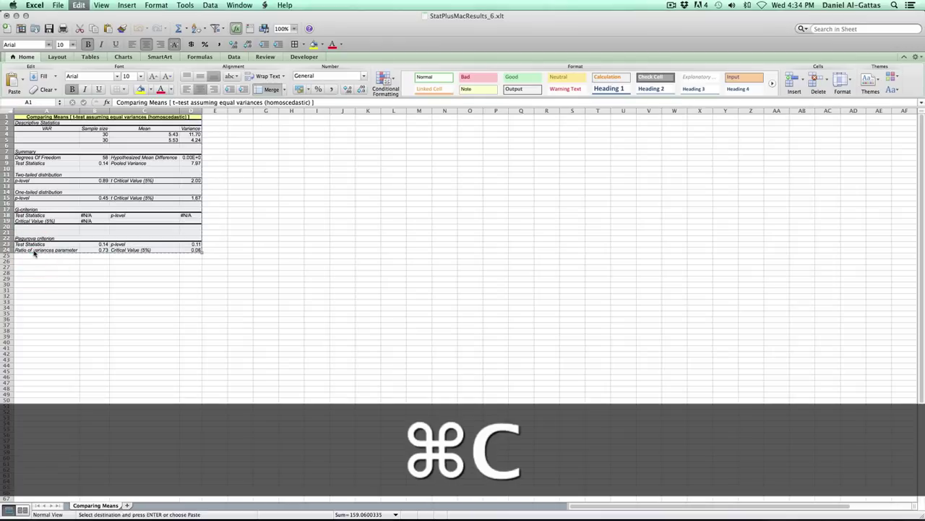
left_click(15, 16)
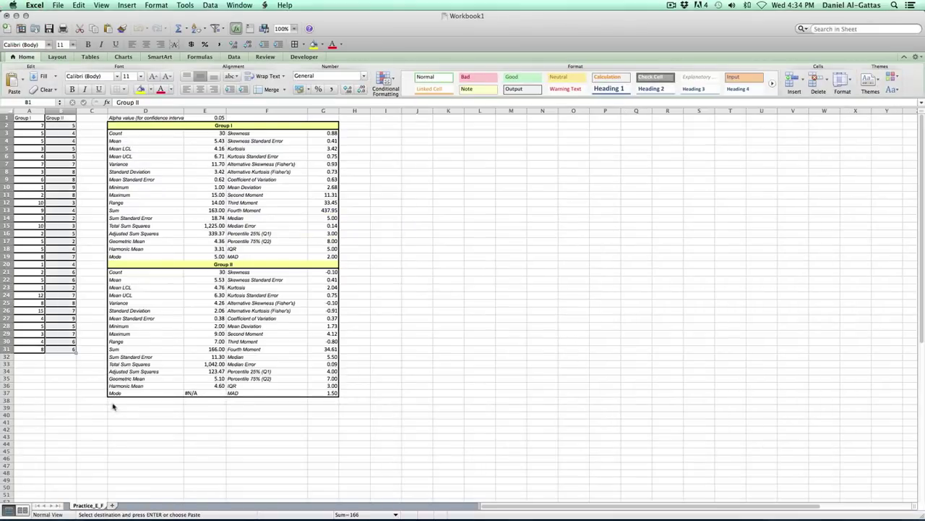
Paste the t-test results into Practice_E_F starting at cell D39
left_click(120, 410)
key("super")
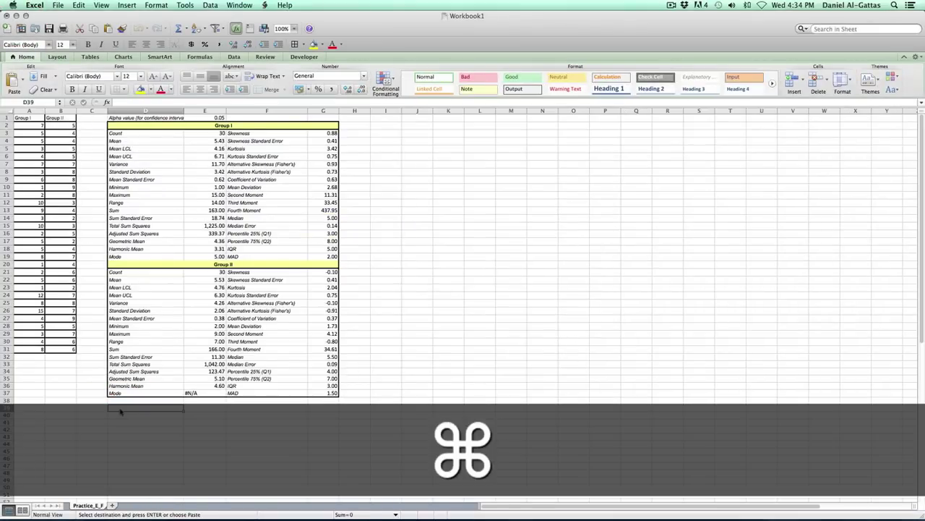
key("super+v")
scroll(124, 378, "down", 3)
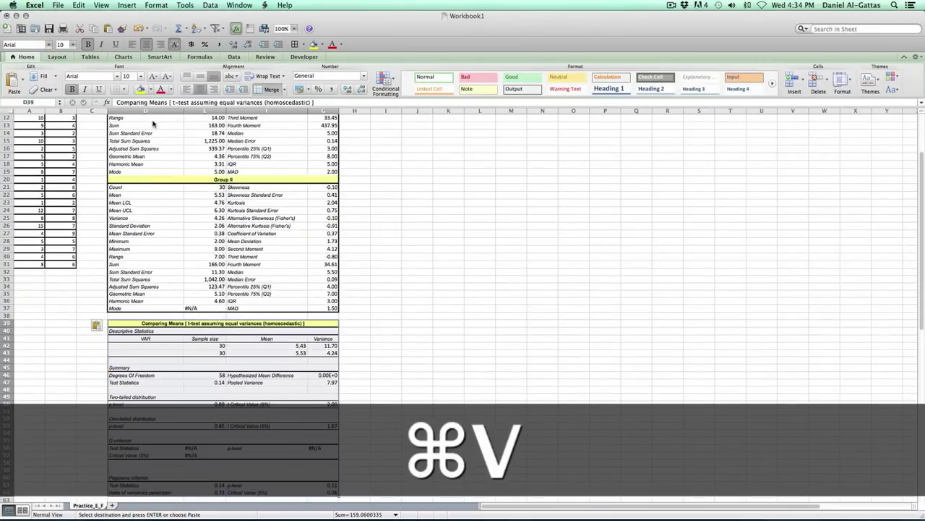
scroll(153, 126, "down", 3)
Enclose the pasted D39:G62 results block with a thick box border
left_click(123, 90)
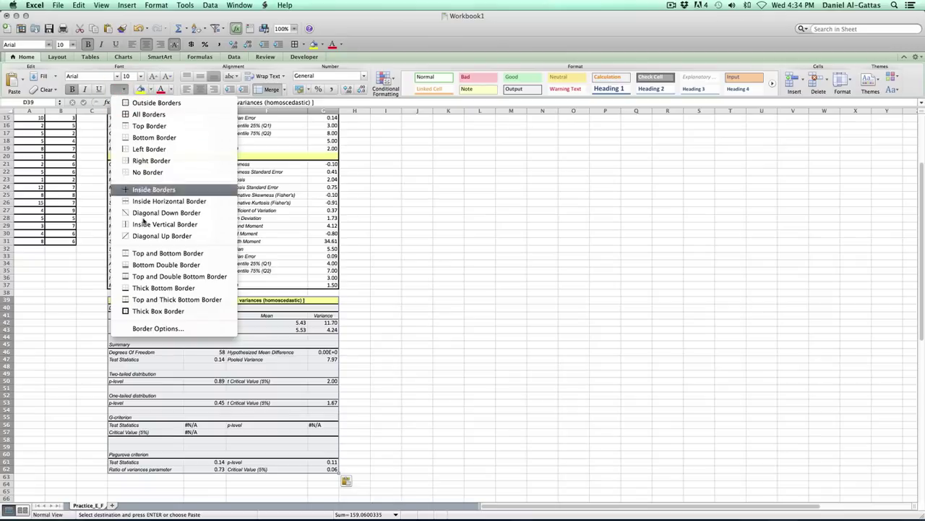
left_click(150, 313)
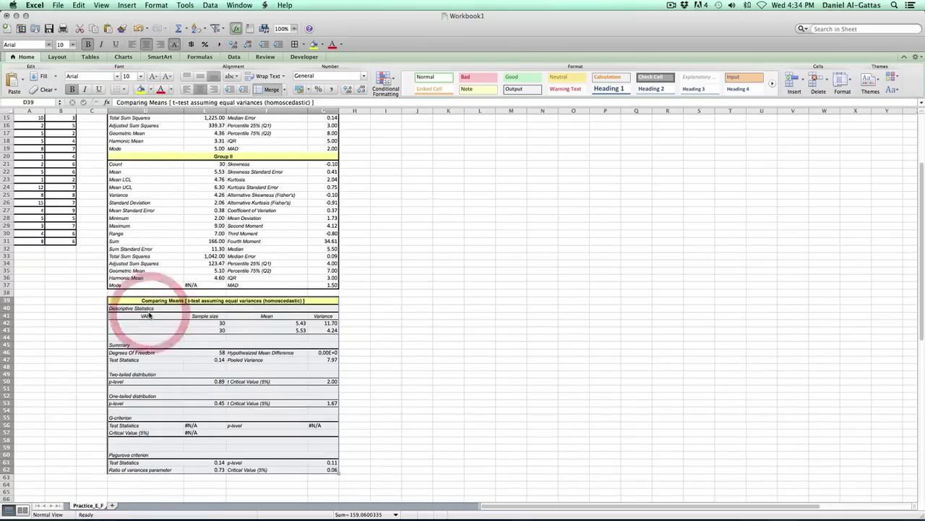
left_click(100, 302)
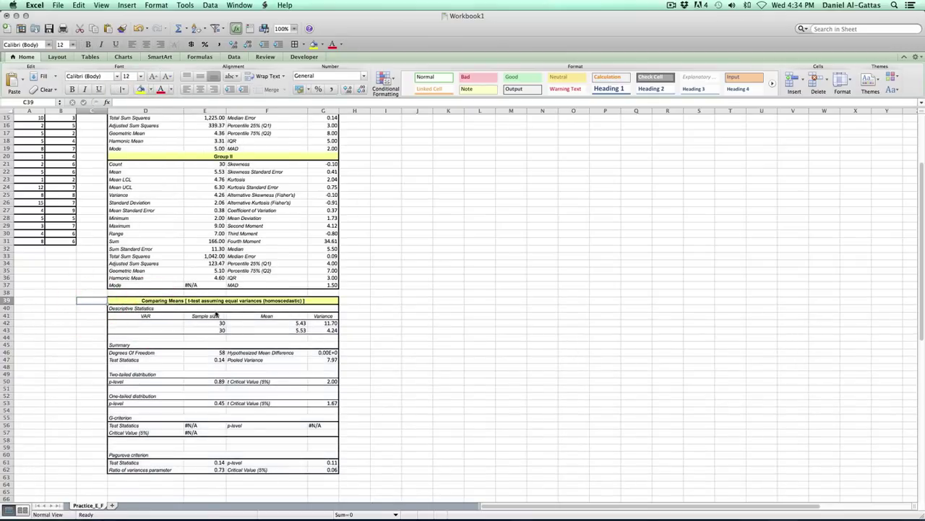
scroll(217, 316, "up", 5)
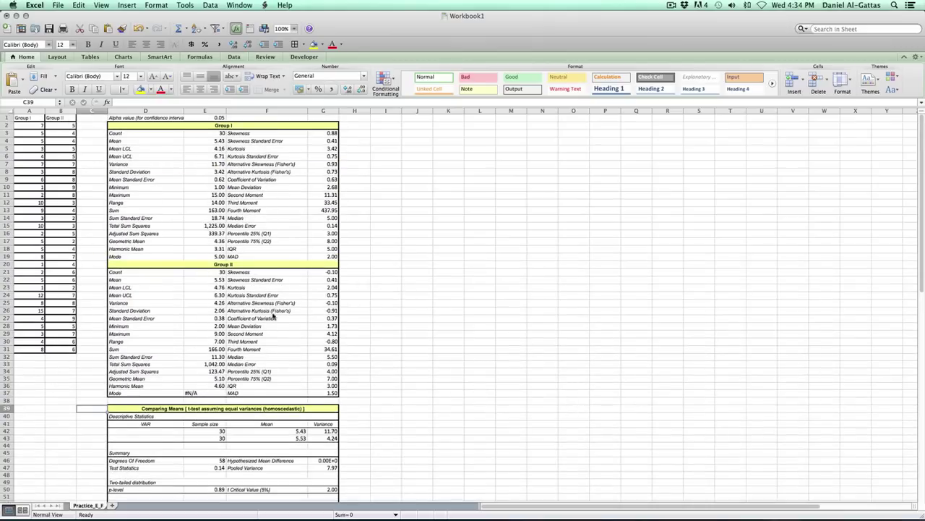
scroll(284, 312, "down", 2)
scroll(284, 312, "down", 5)
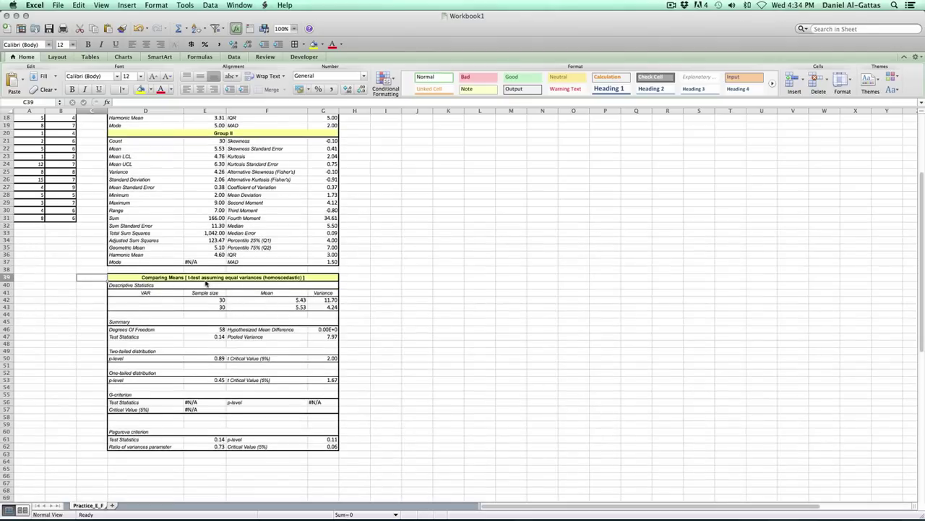
Select the Comparing Means title cell D39 and zoom the sheet to 150%
left_click(206, 281)
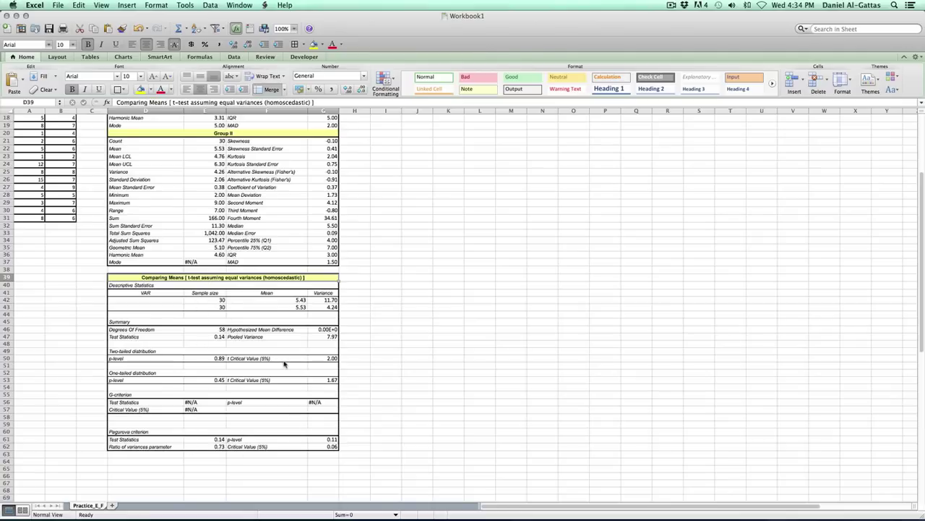
left_click(293, 28)
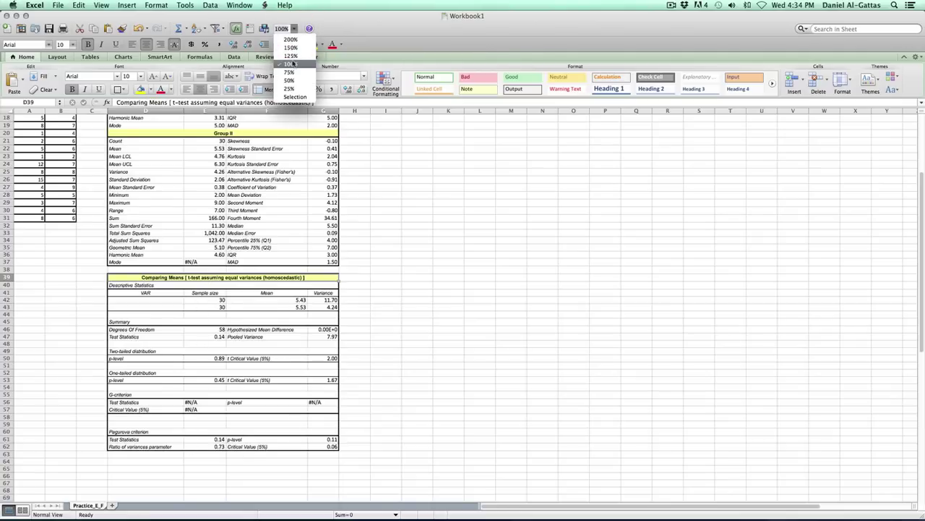
left_click(294, 49)
scroll(354, 264, "down", 6)
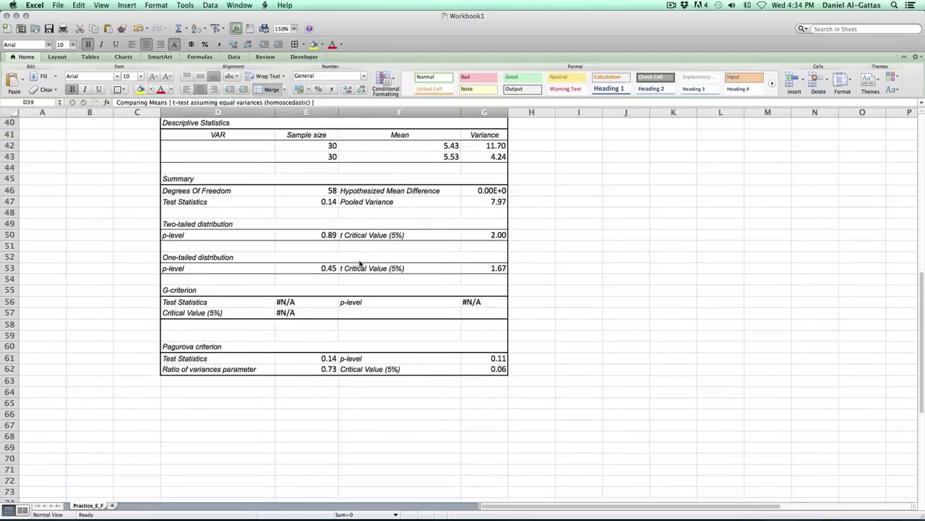